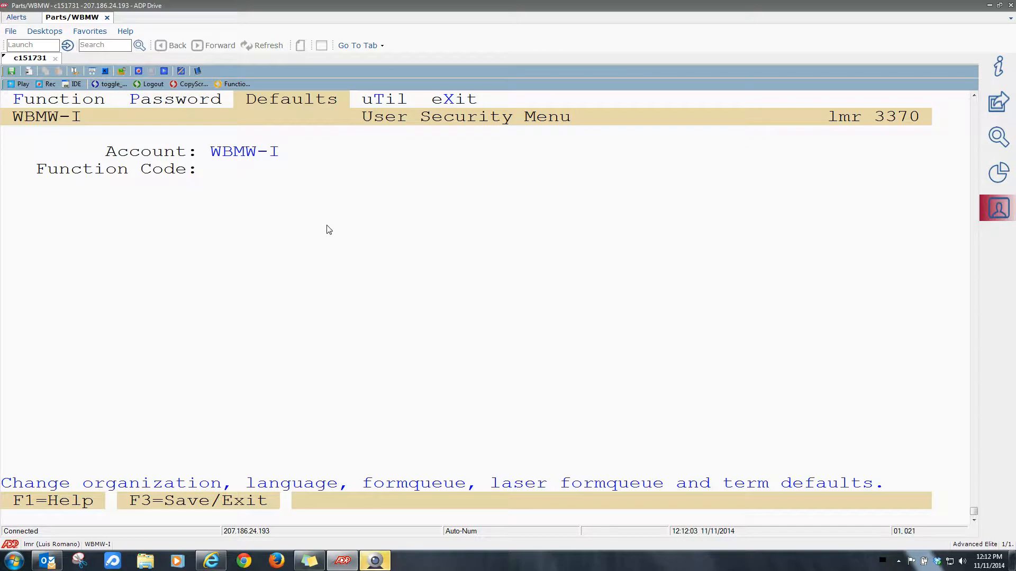
Set the temporary default form queue to HOLDQ in the user defaults, keeping default organization 1, and save the defaults
type("1")
key("Return")
key("Return")
type("HOLDQ")
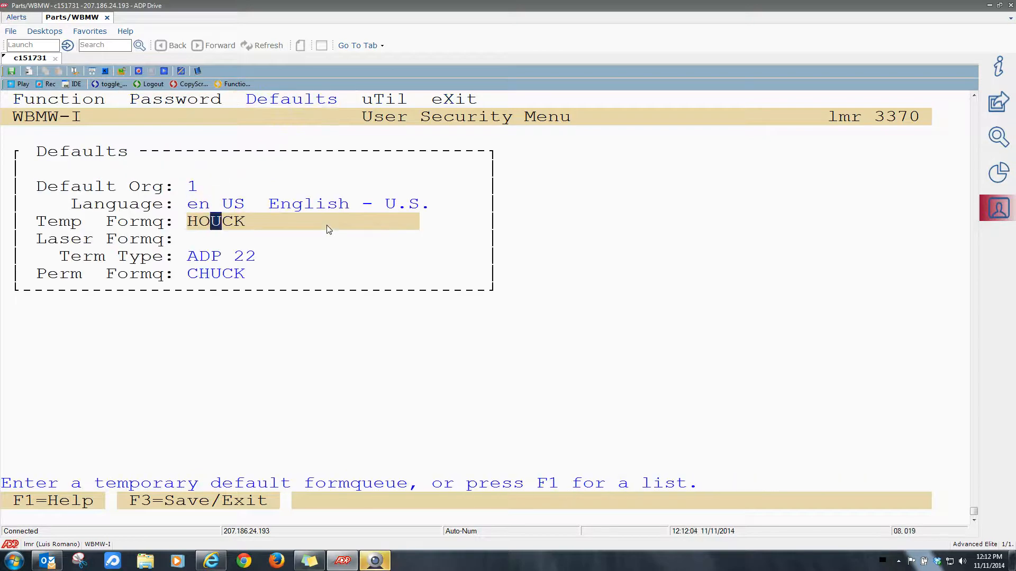
key("Return")
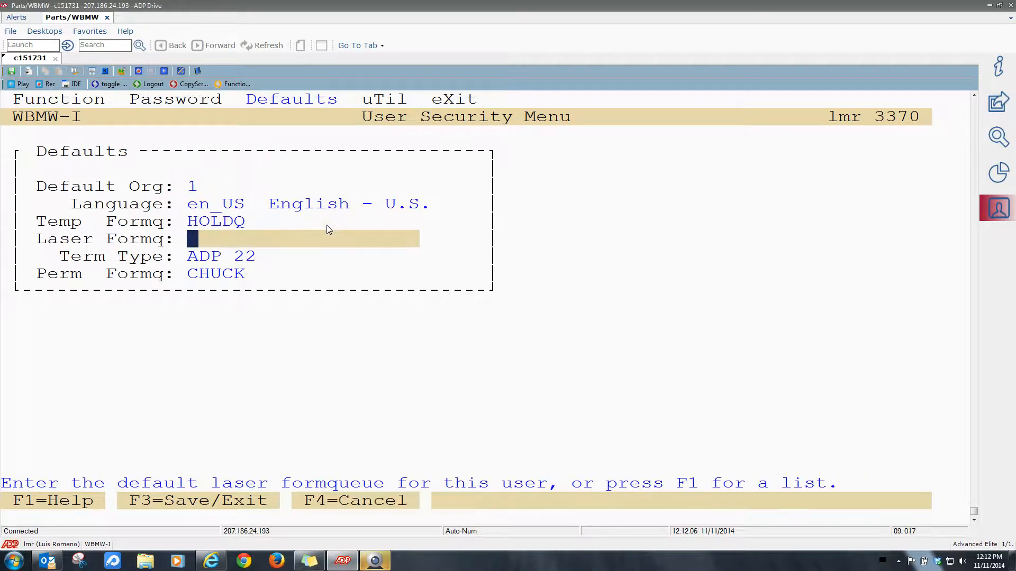
key("F3")
key("Return")
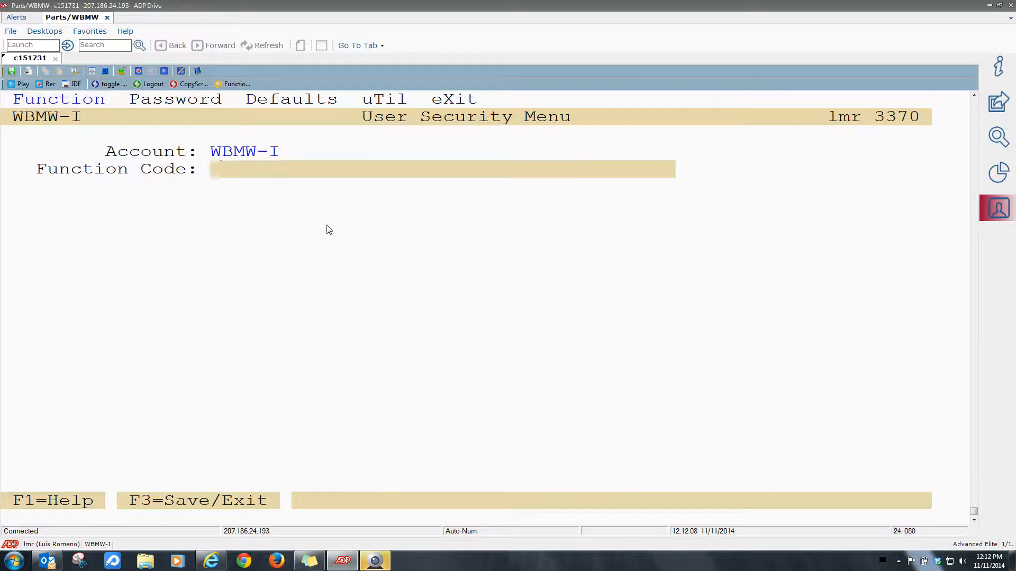
Toggle the terminal's column width and choose WBS-I from the list of valid accounts
left_click(112, 85)
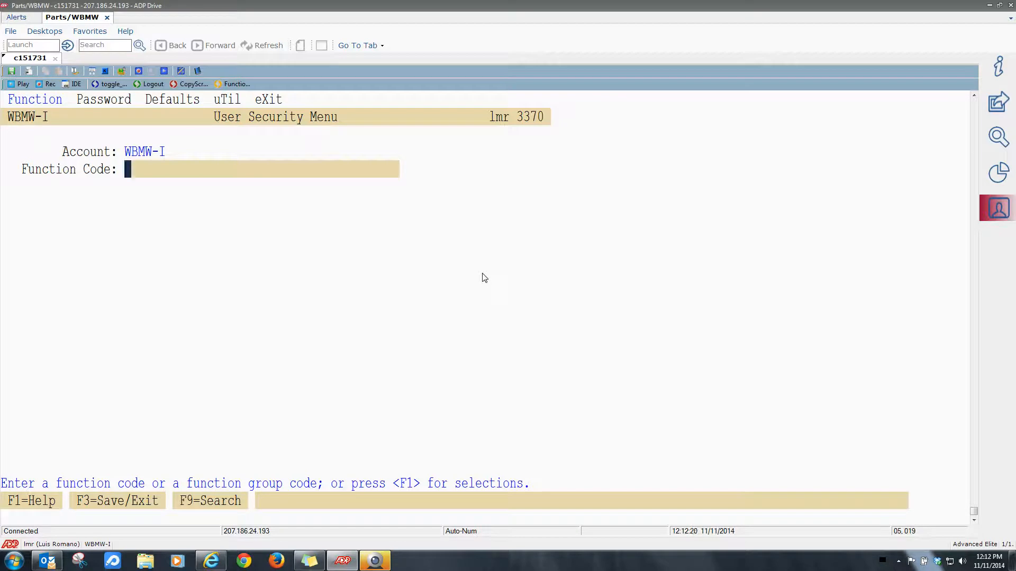
type("CP")
key("BackSpace")
key("BackSpace")
key("Up")
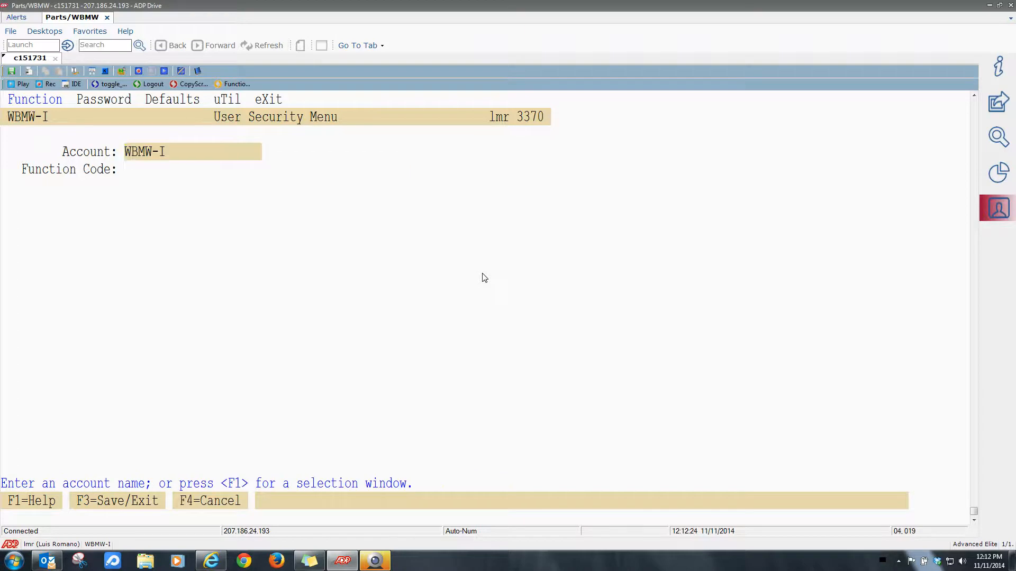
key("F1")
key("Right")
key("Right")
key("Left")
key("Return")
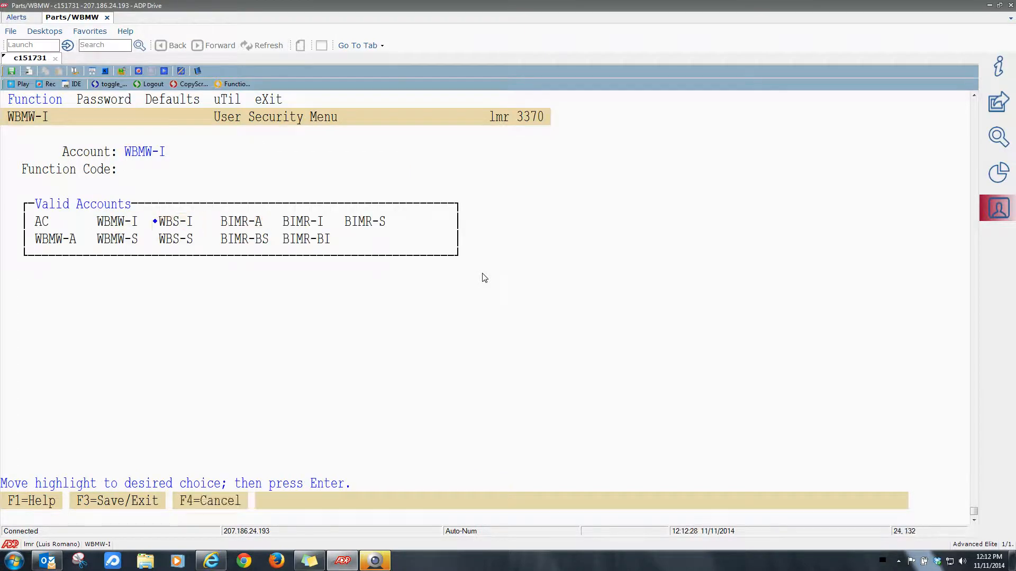
Start function CP-CSH with the report printer as the output device
type("CP-")
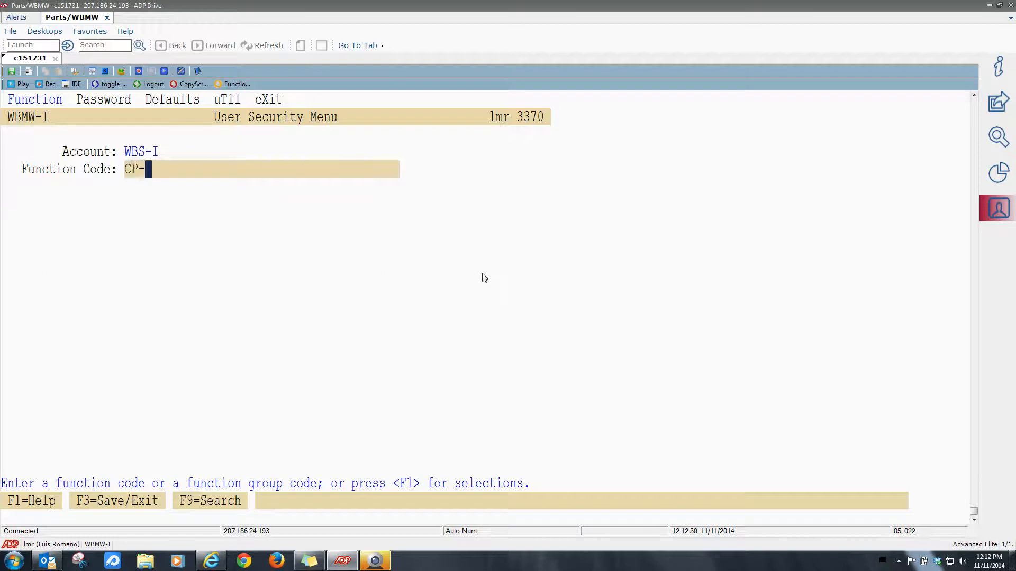
type("CSH")
key("Return")
key("Right")
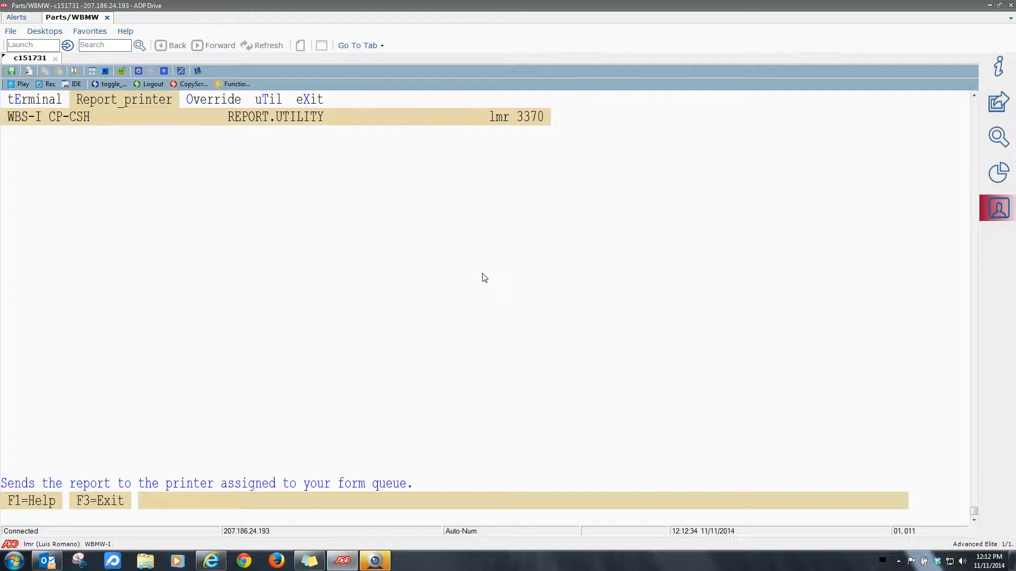
key("Return")
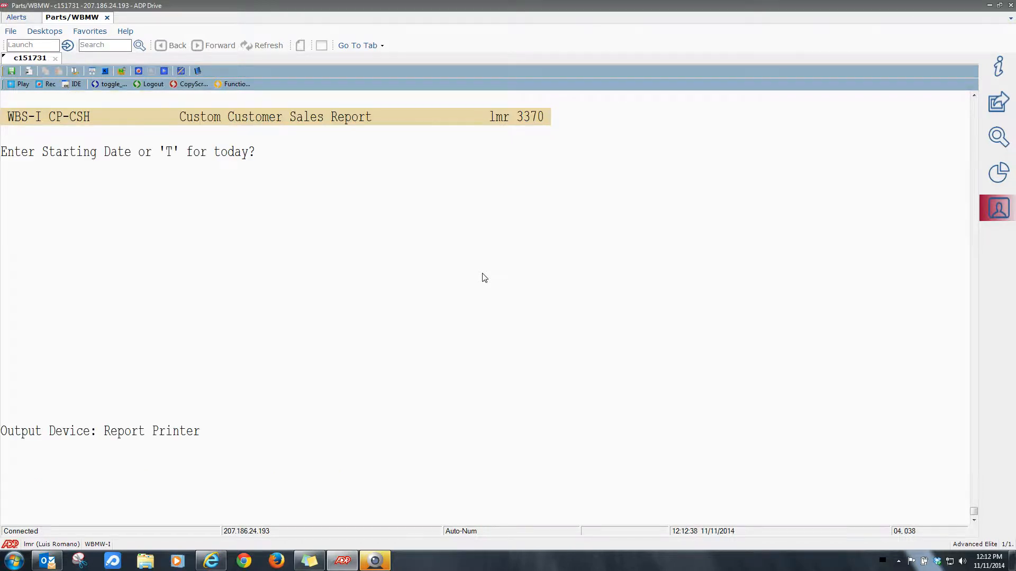
Run the Custom Customer Sales Report from 10.01.14 through 10.31 of the same year, entering AL for the remaining selection
type("10.01.14")
key("Return")
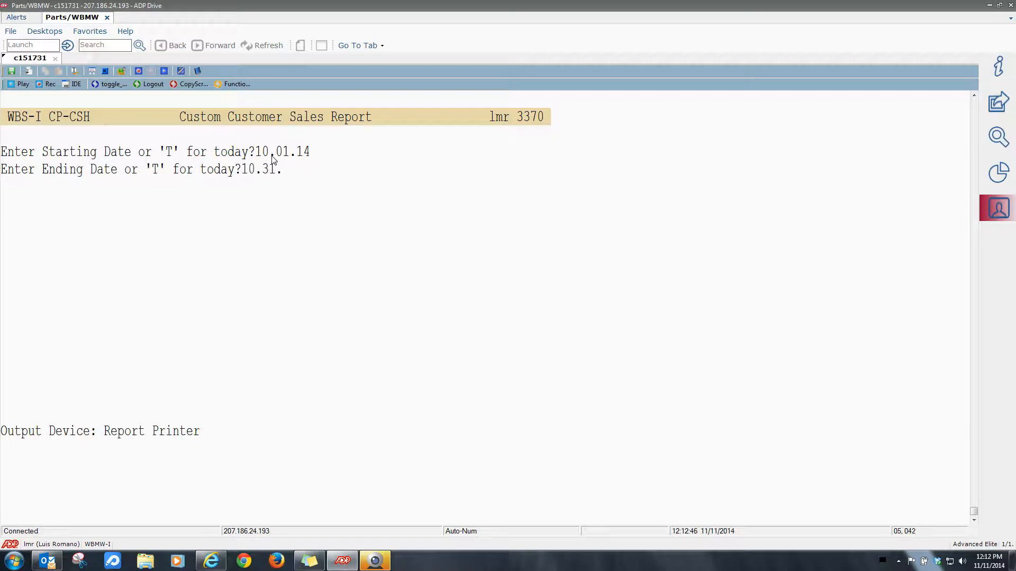
key("Return")
type("AL")
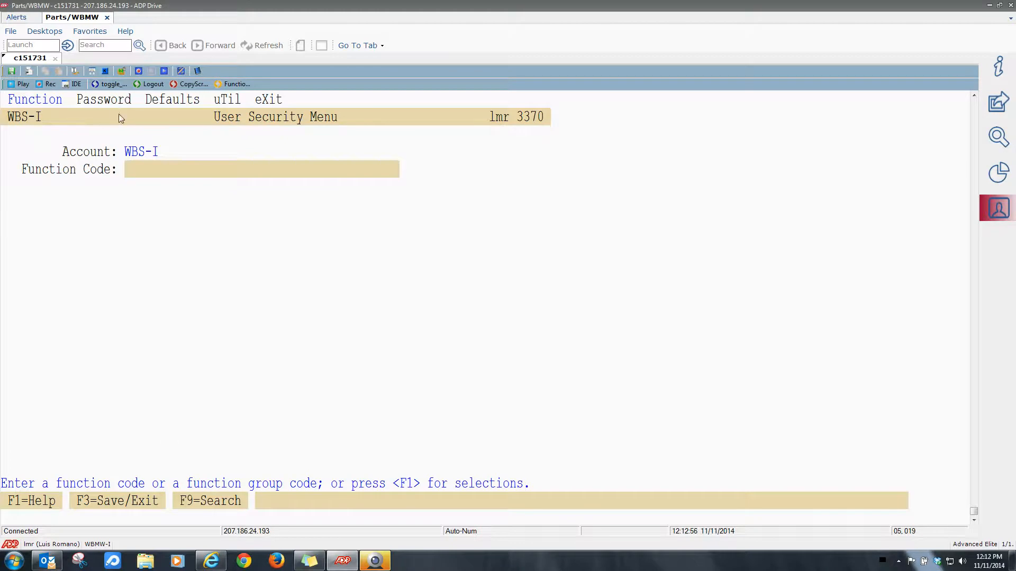
Change the account to WBMW-I and start the print jobs function SPJ
key("Up")
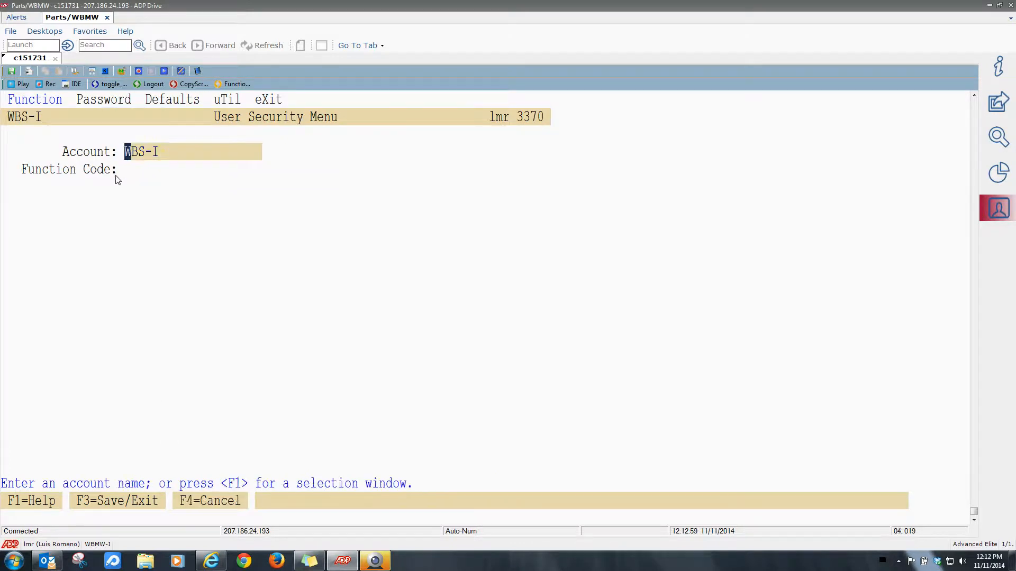
key("F1")
key("Left")
key("Return")
type("SPJ")
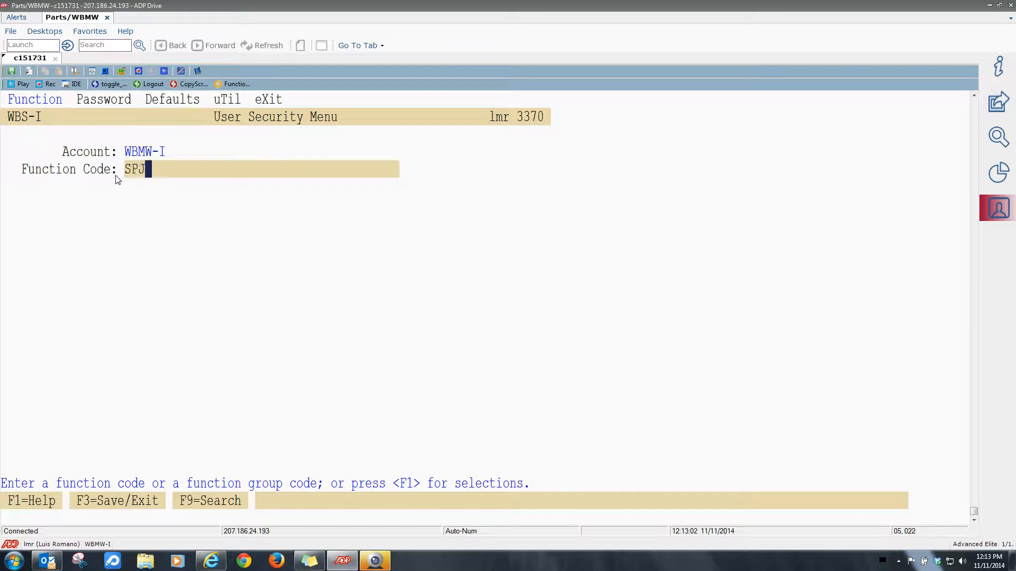
key("Return")
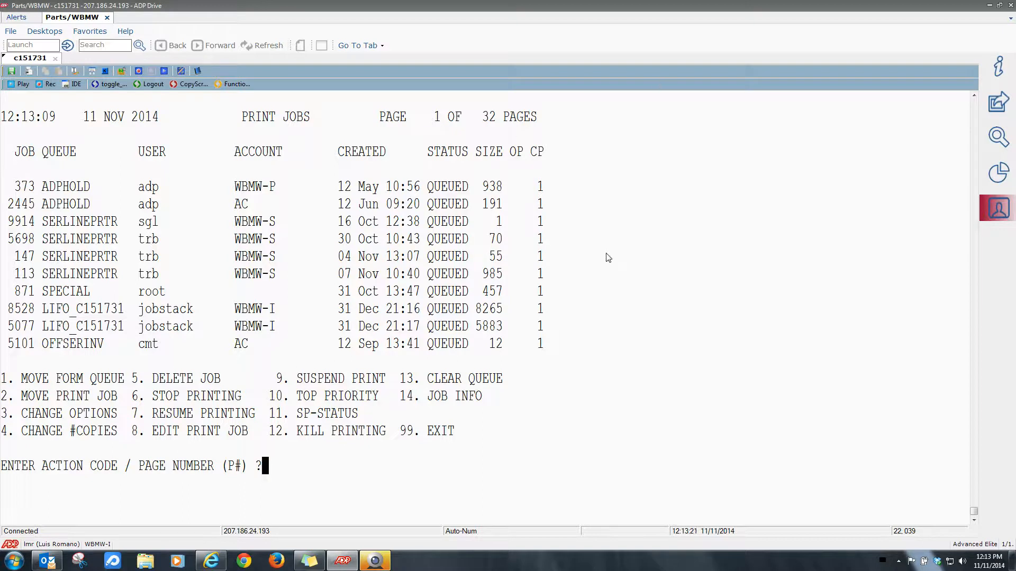
Go through the print jobs list up to page 14 to find the newest HOLDQ job created under WBS-I
key("Return")
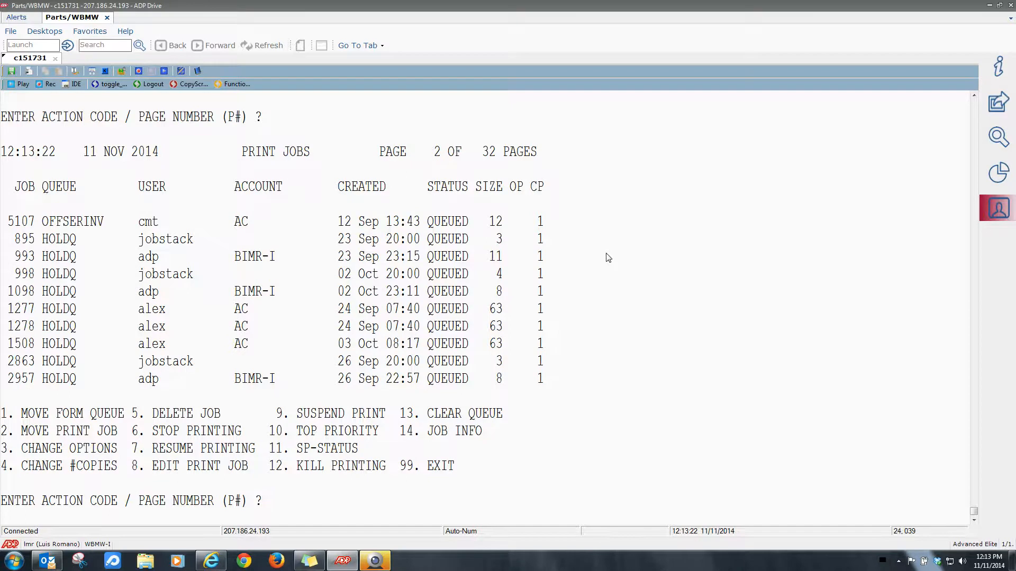
key("Return")
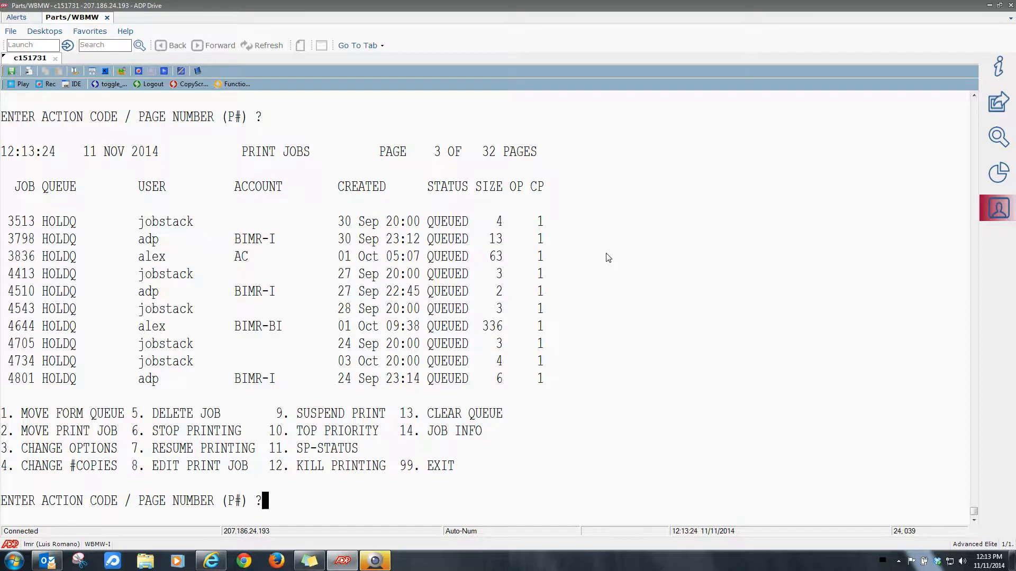
key("Return")
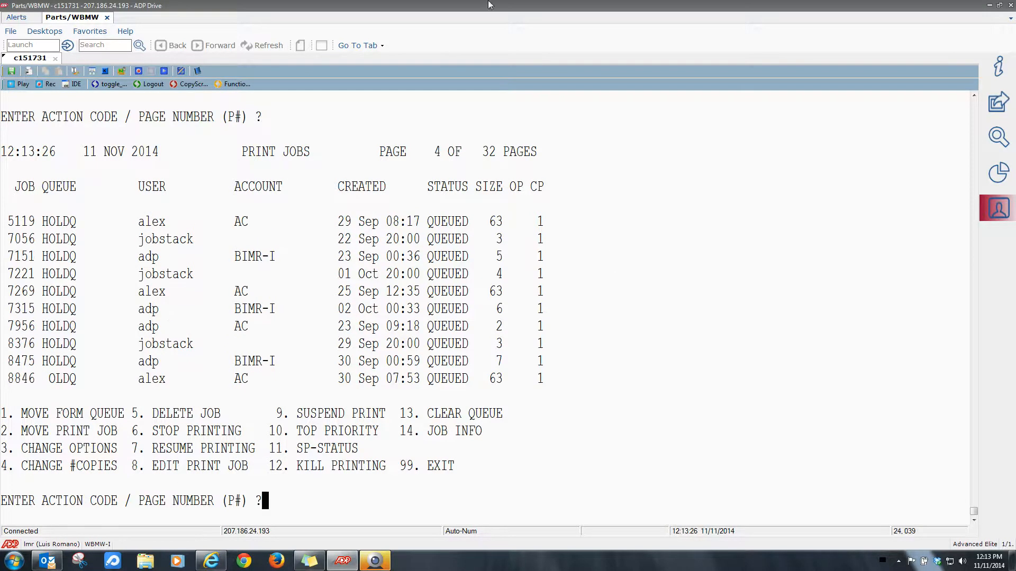
key("Return")
key("Return")
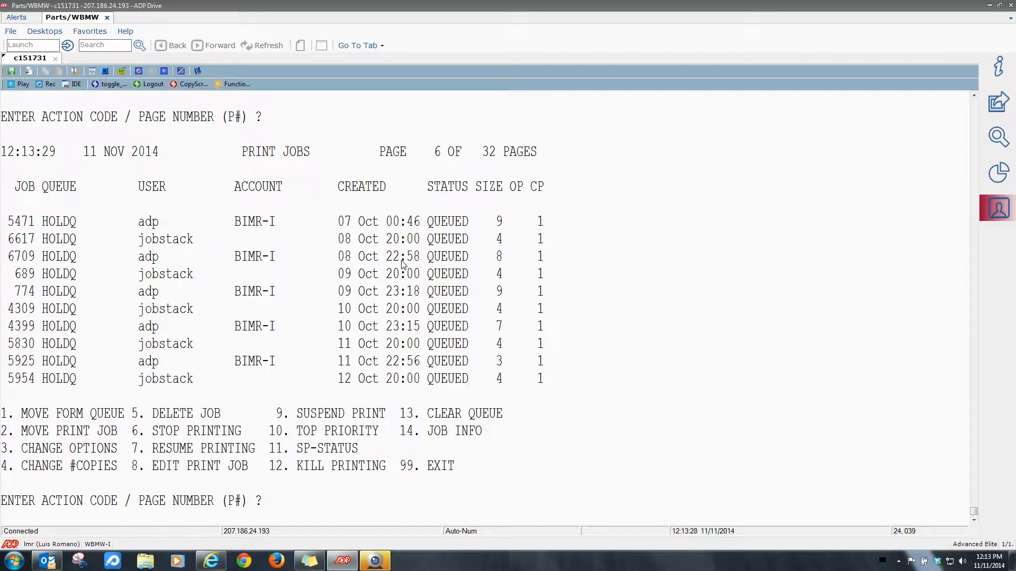
key("Return")
key("Return")
key("Return")
key("Return")
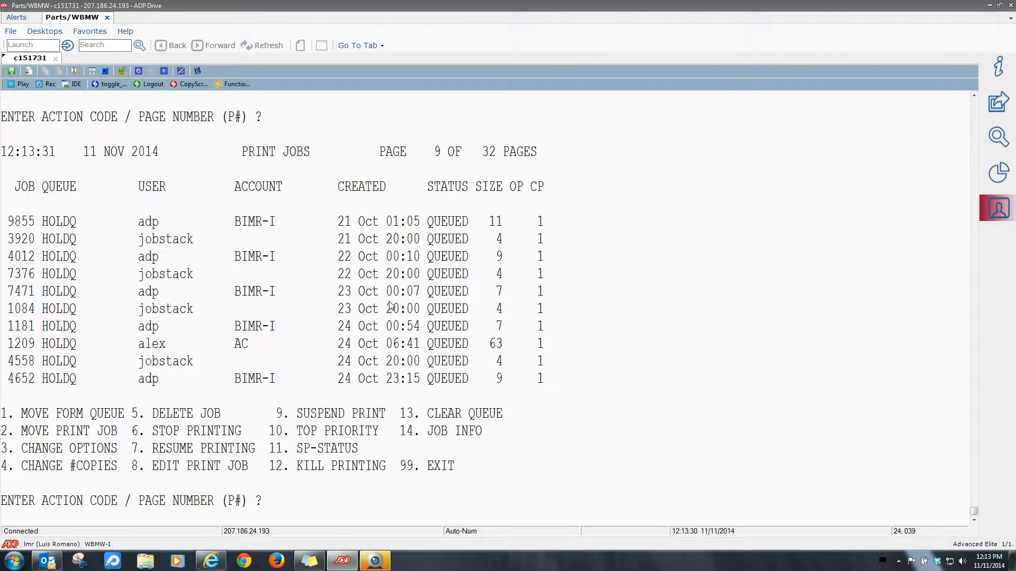
key("Return")
key("Return")
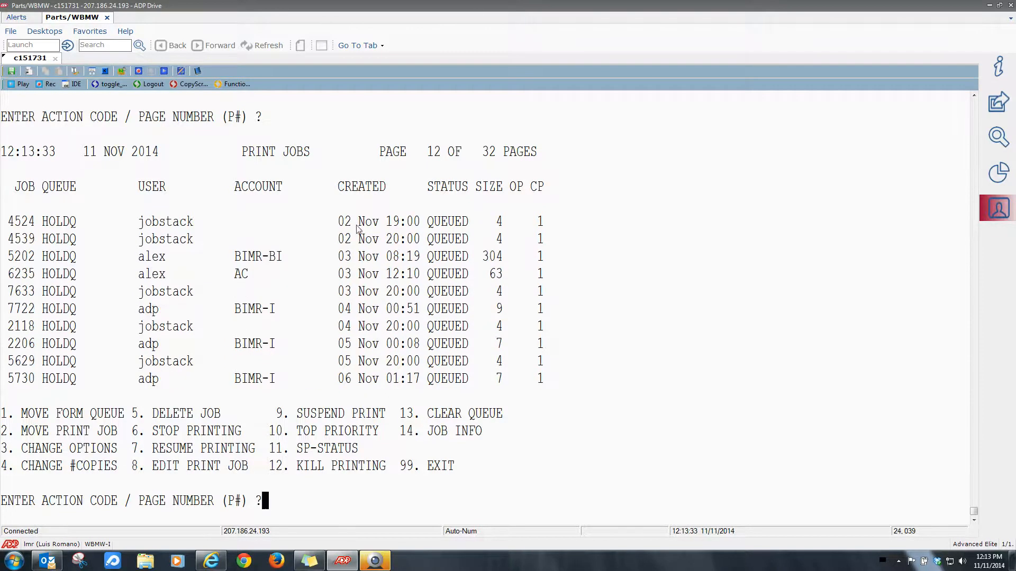
key("Return")
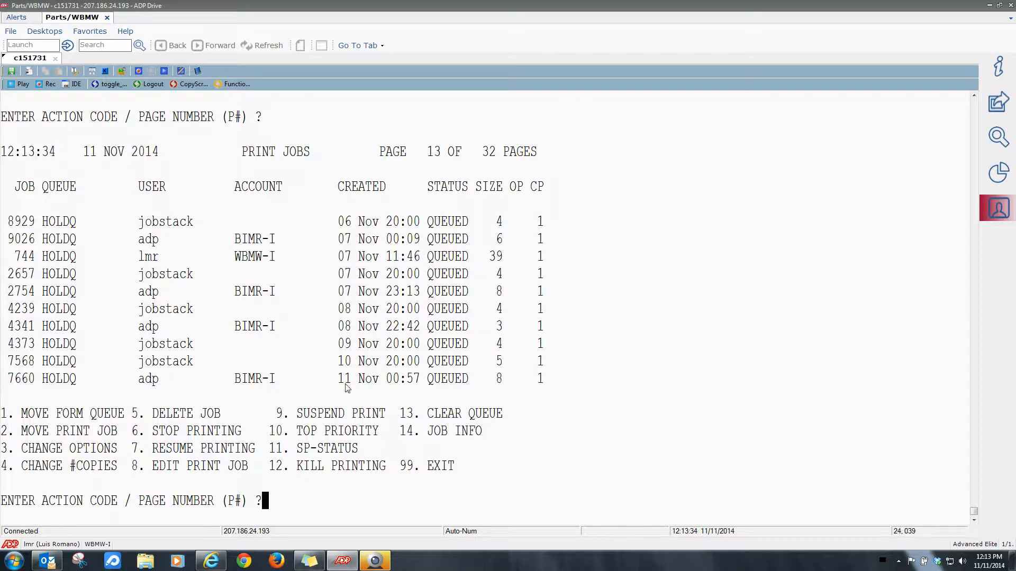
key("Return")
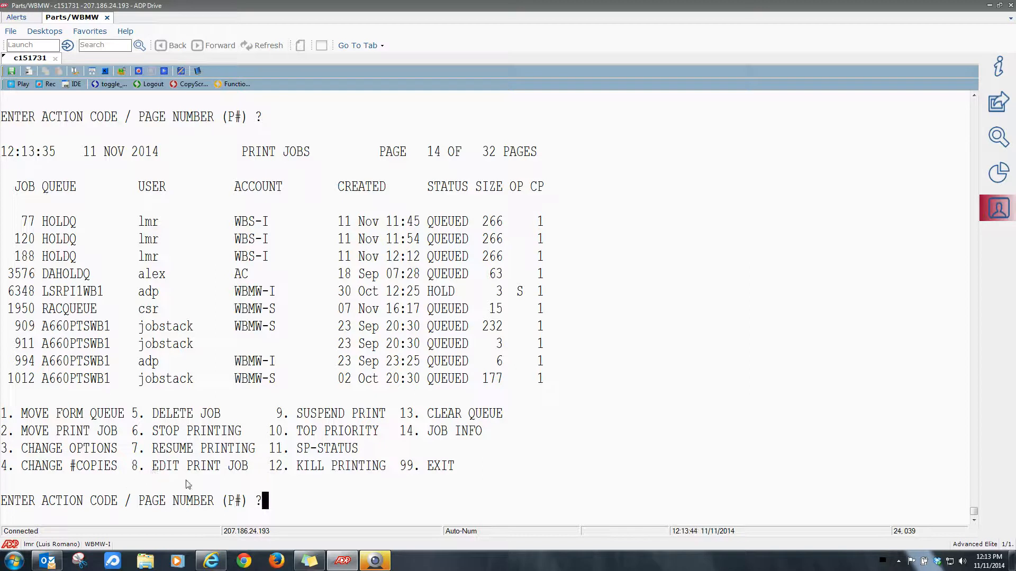
Open print job 188 with the edit action and enter L9999 at its prompt without running it
type("8")
key("Return")
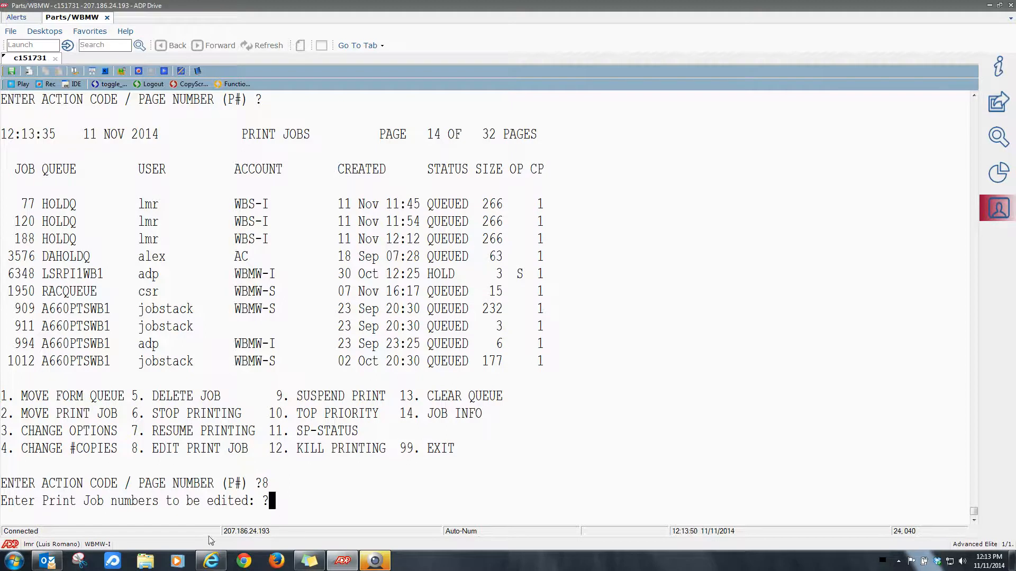
type("188")
key("Return")
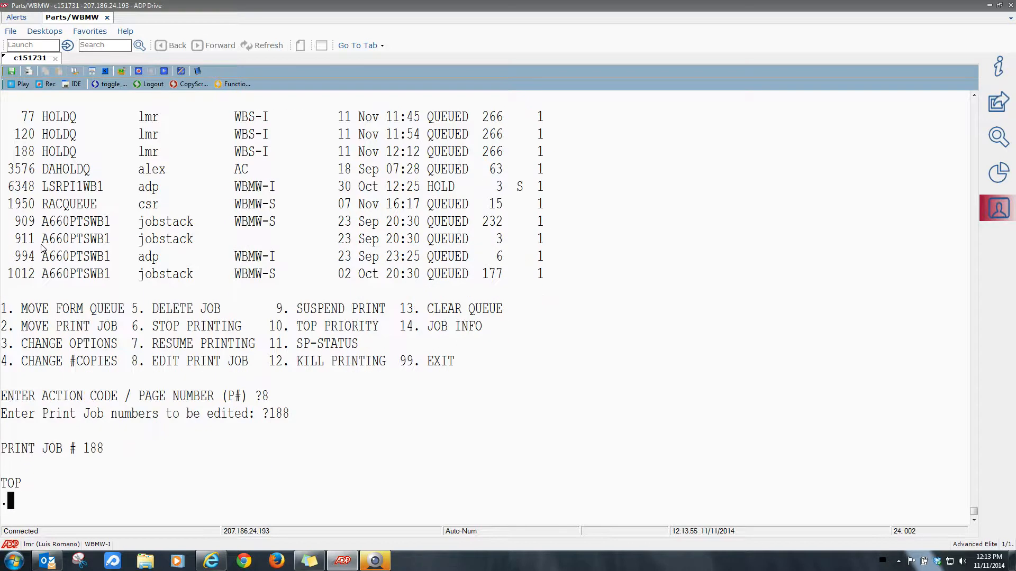
type("L9999")
Enable terminal logging to a file and clear the existing log file path
right_click(177, 461)
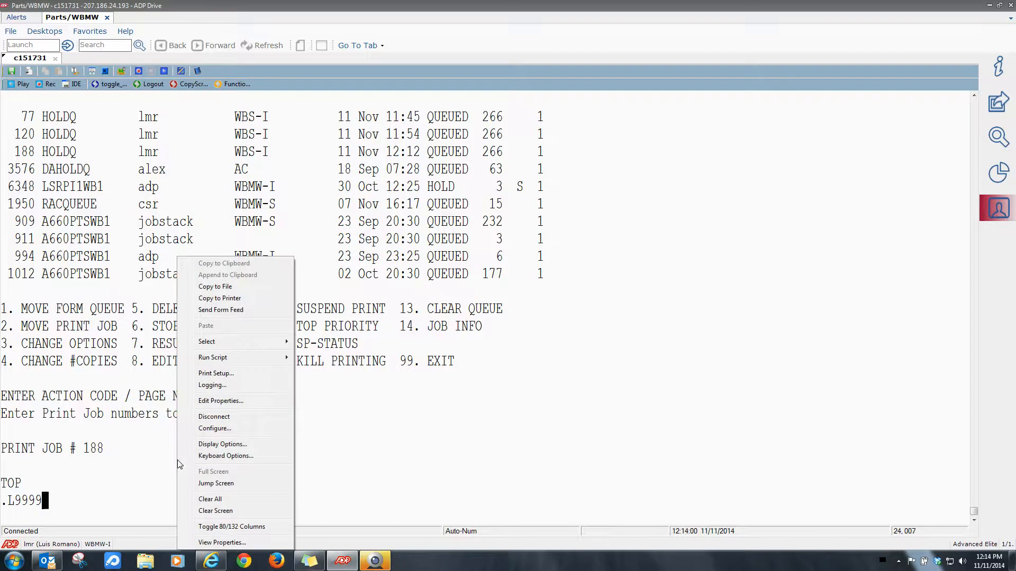
left_click(207, 387)
left_click(397, 244)
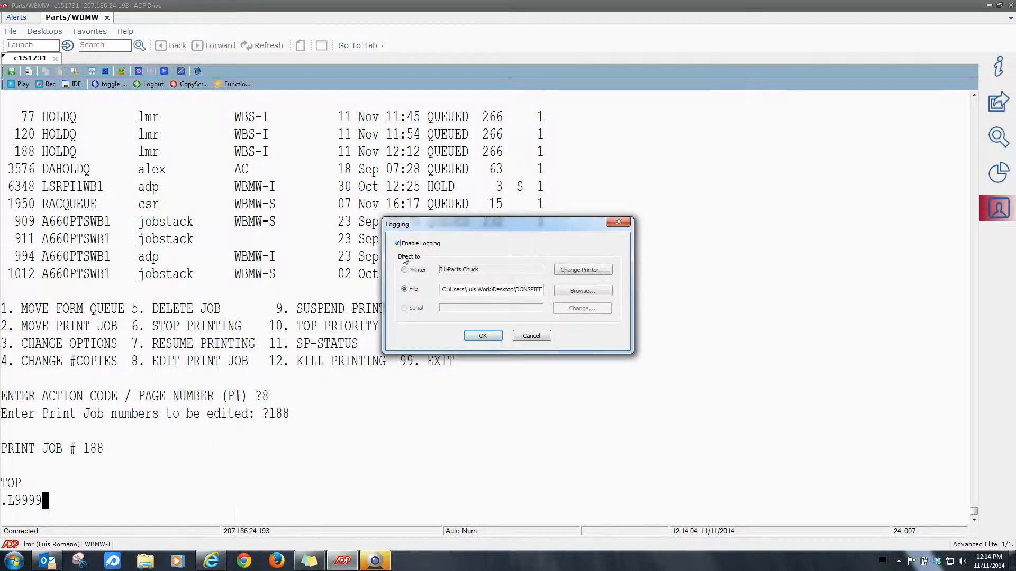
triple_click(479, 297)
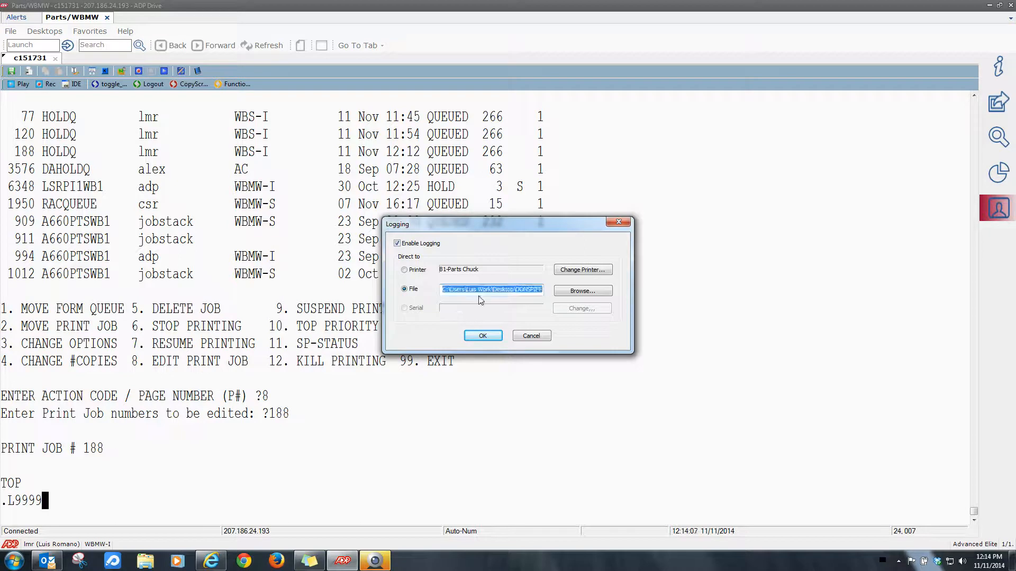
key("BackSpace")
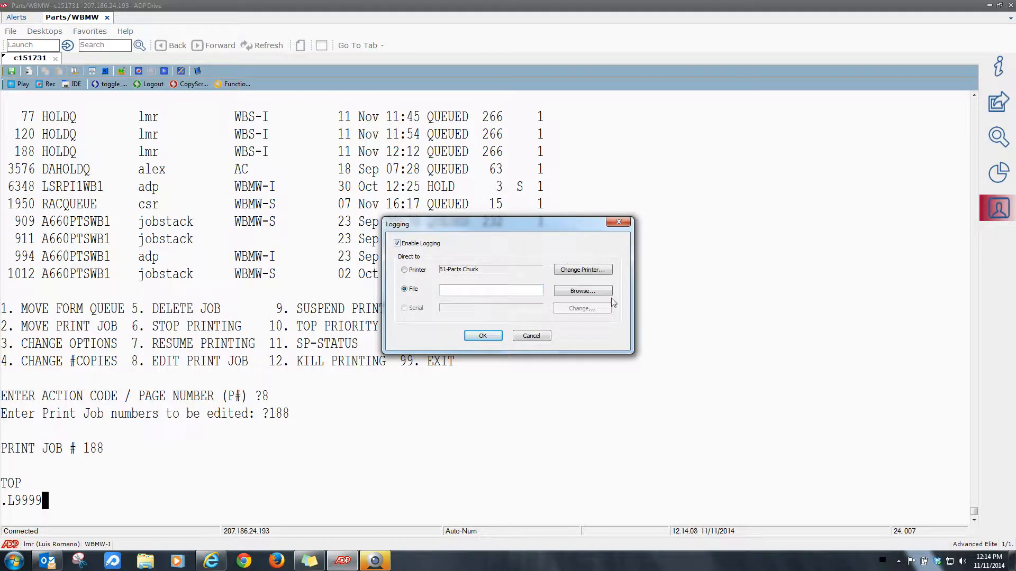
Choose a new Desktop file named DONSPIFFYFILE2.TXT as the log file and apply the logging settings
left_click(583, 292)
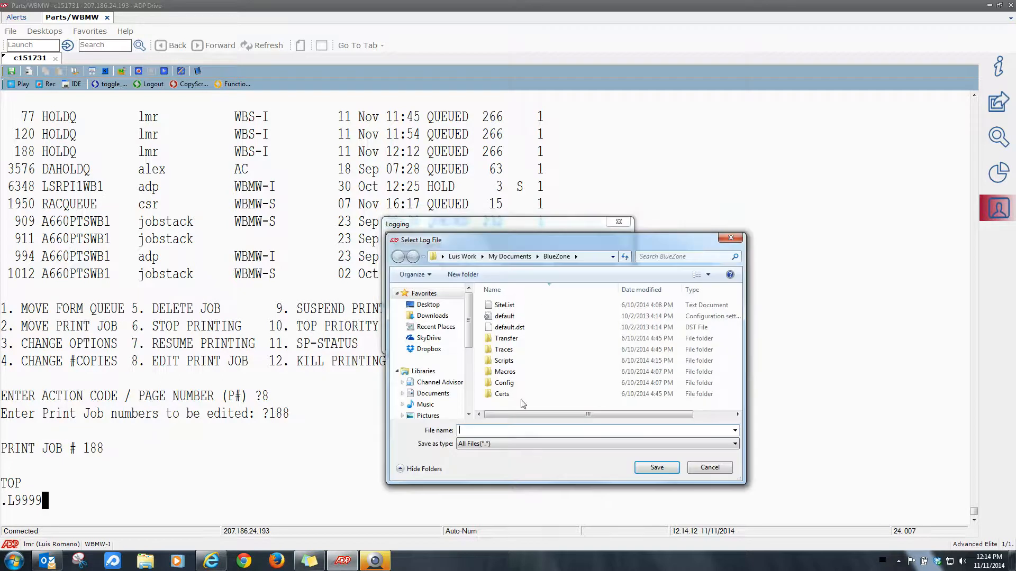
left_click(423, 304)
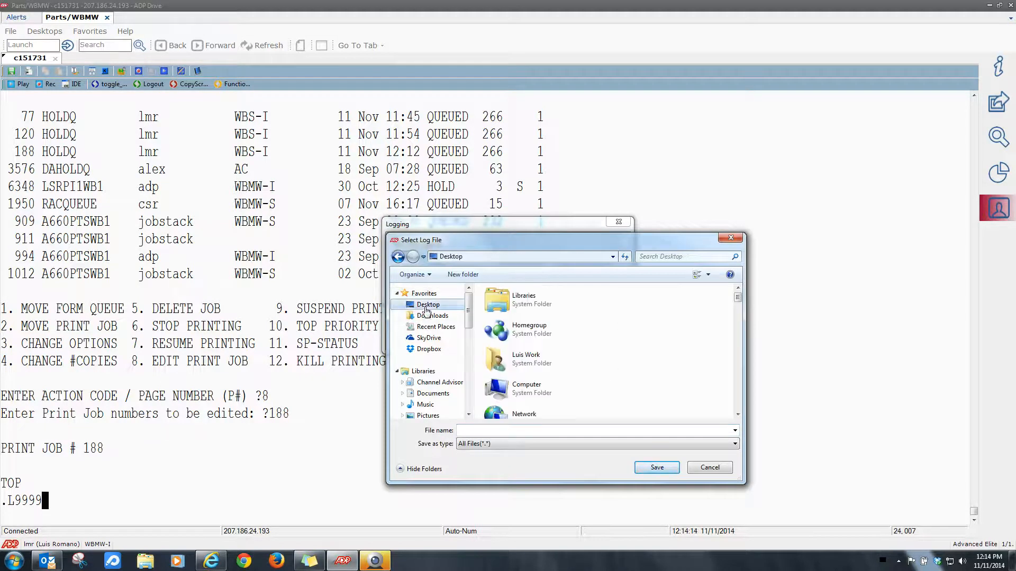
left_click_drag(737, 297, 734, 425)
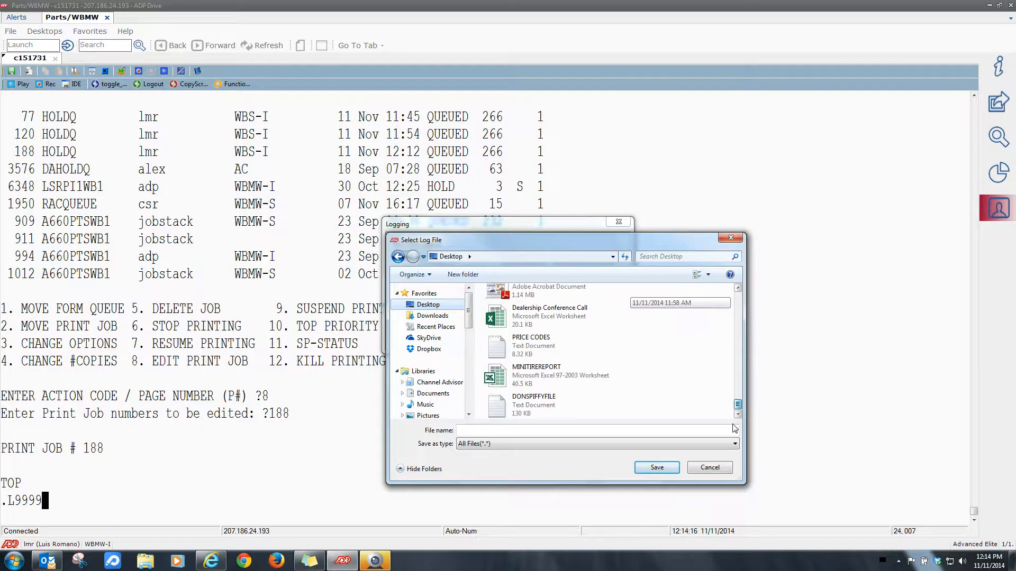
left_click(525, 409)
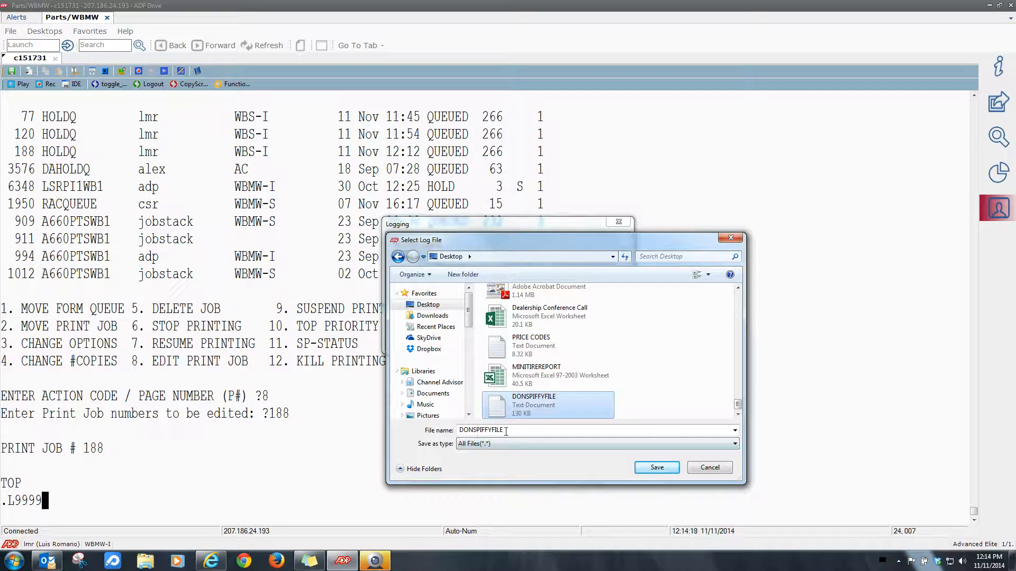
left_click(520, 432)
left_click(567, 429)
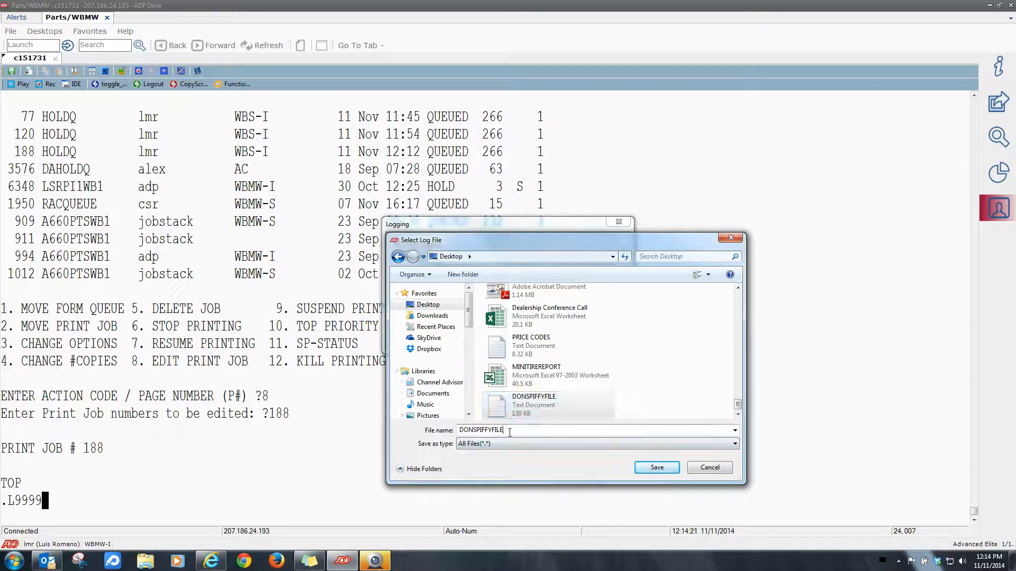
key("BackSpace")
key("BackSpace")
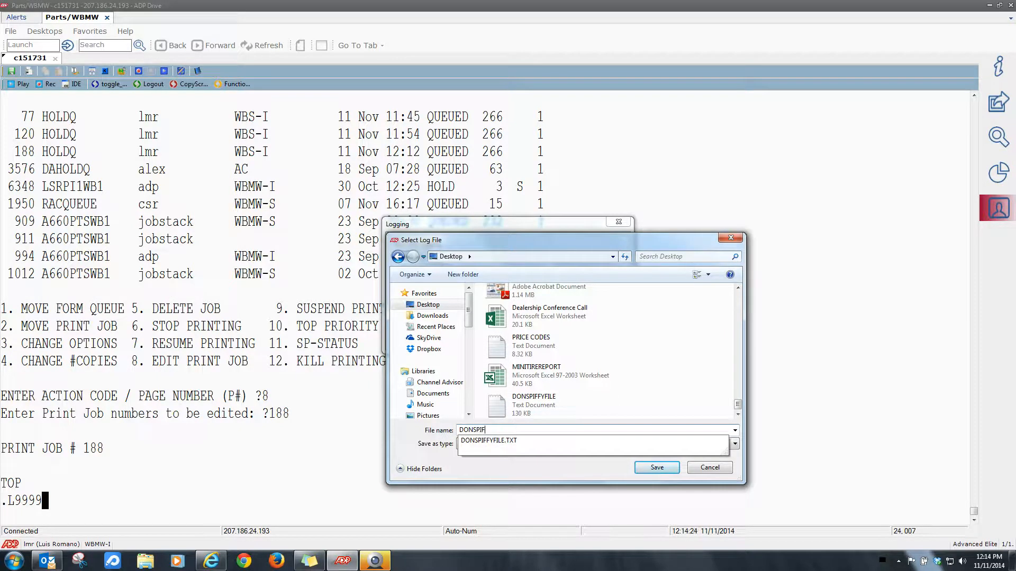
type("2.TXT")
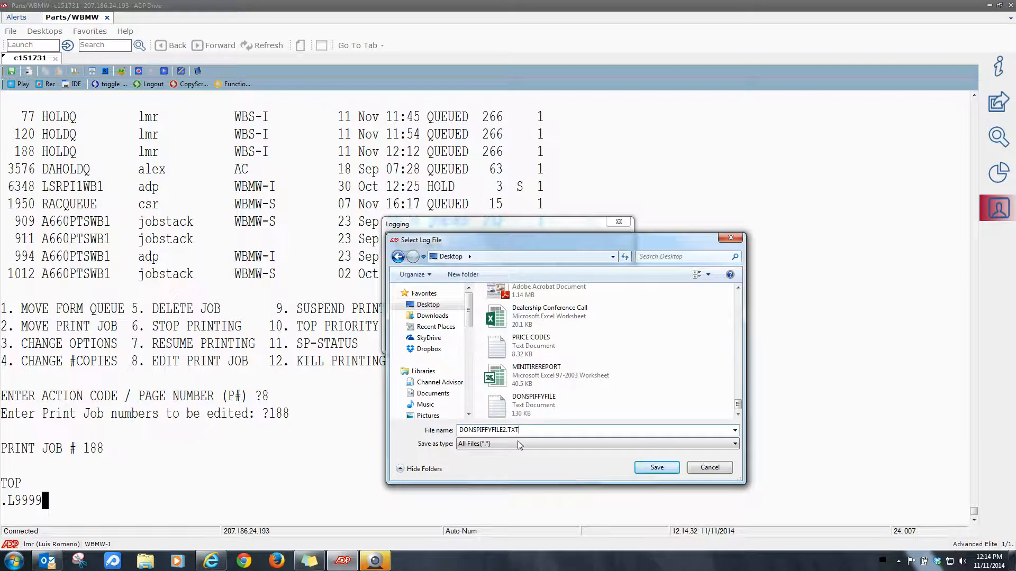
left_click(656, 469)
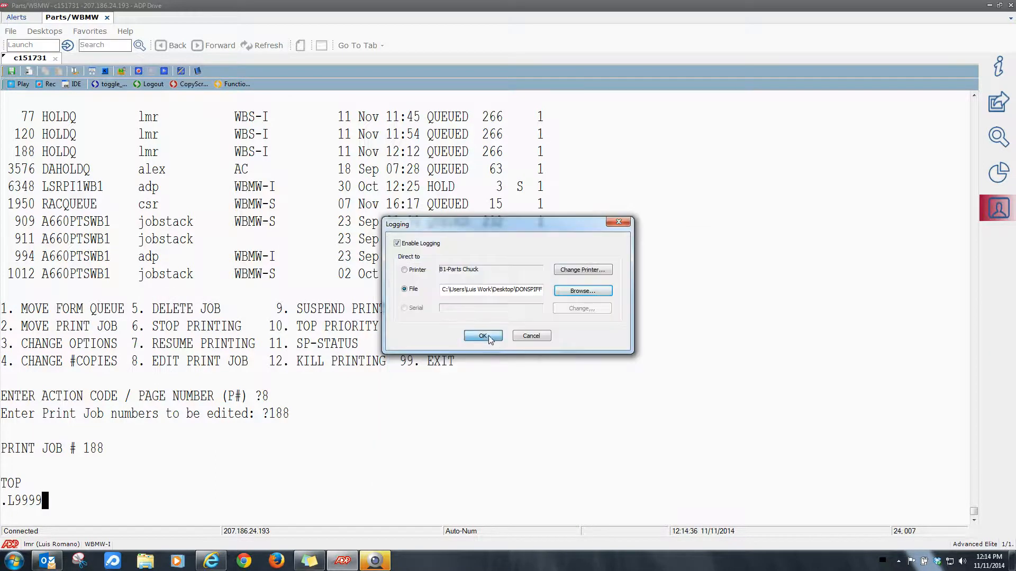
left_click(483, 336)
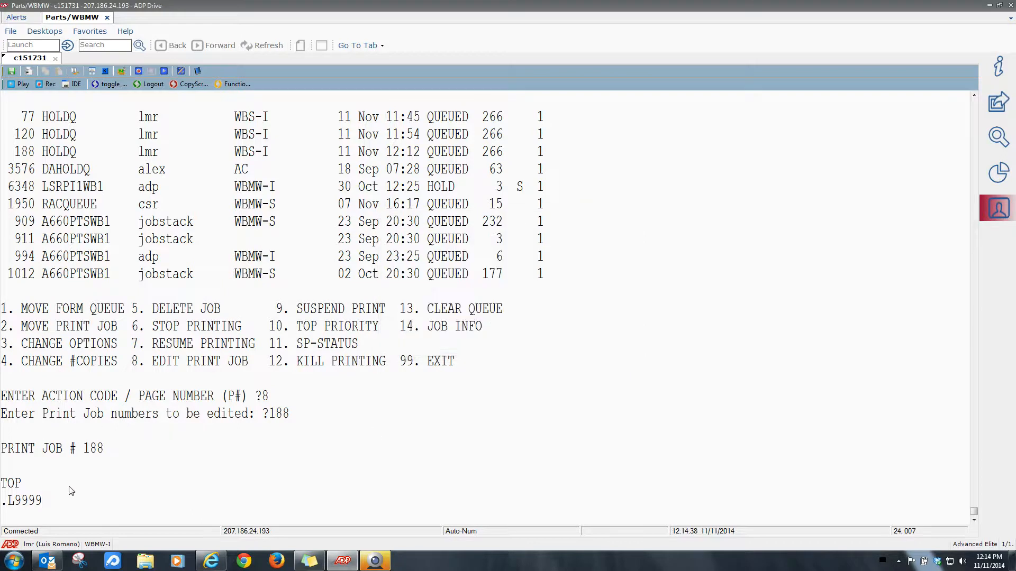
Run the entered L9999 command to list print job 188 in full, and disable terminal logging once the listing ends
key("Return")
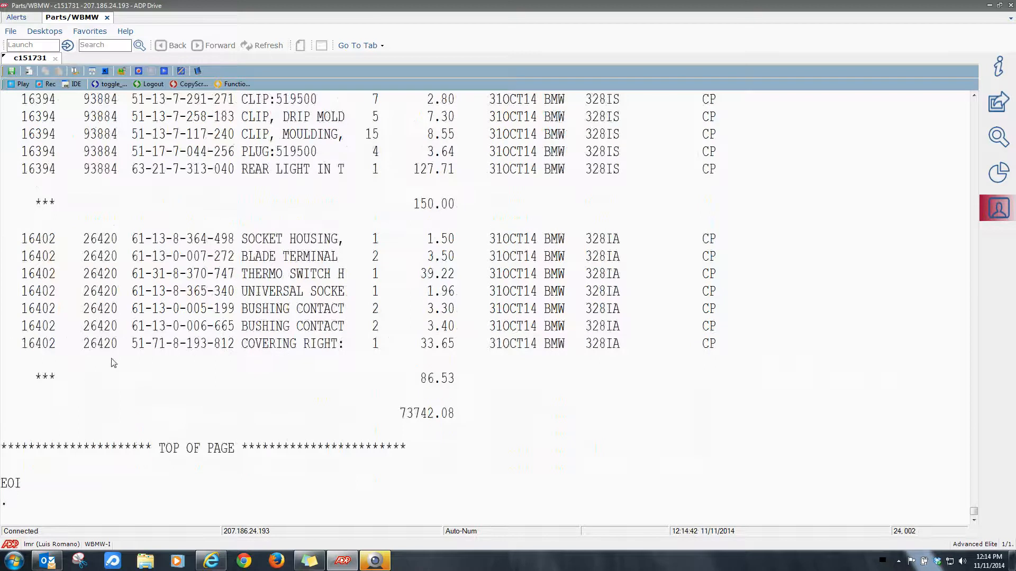
right_click(104, 496)
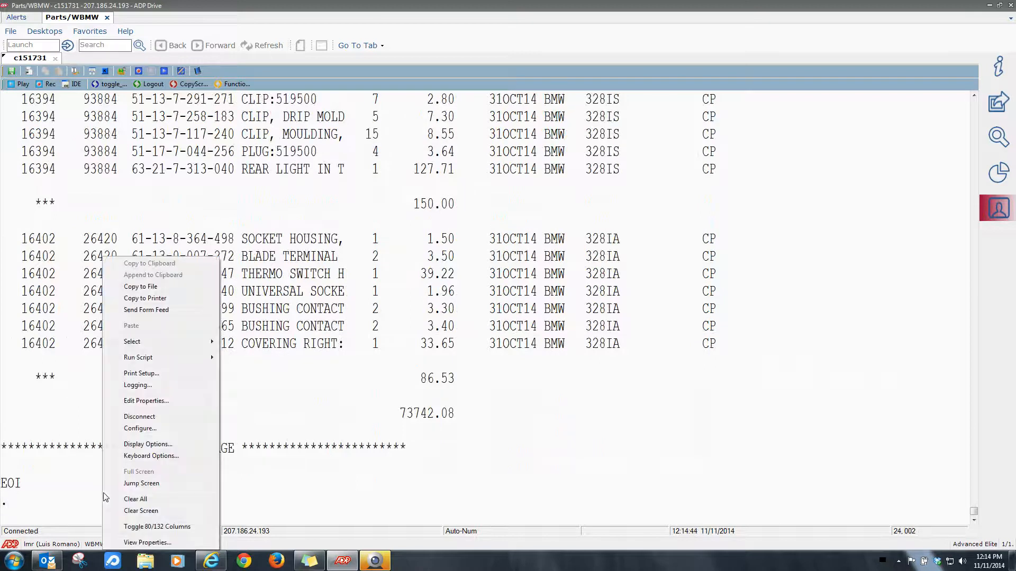
left_click(137, 385)
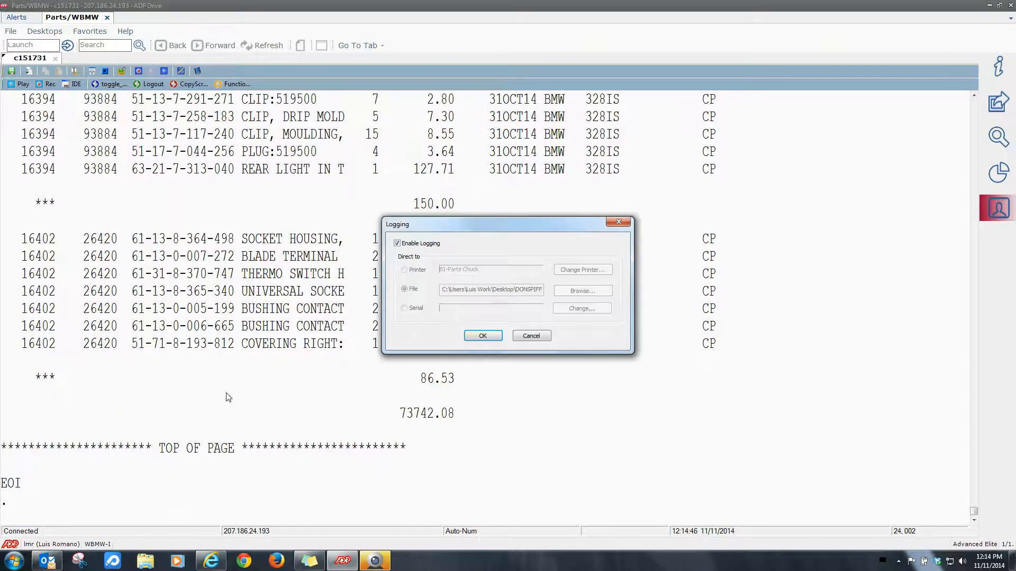
left_click(397, 244)
left_click(482, 336)
Exit the print job editor with EX and the print jobs function with code 99, and toggle the terminal's column width
type("EX")
key("Return")
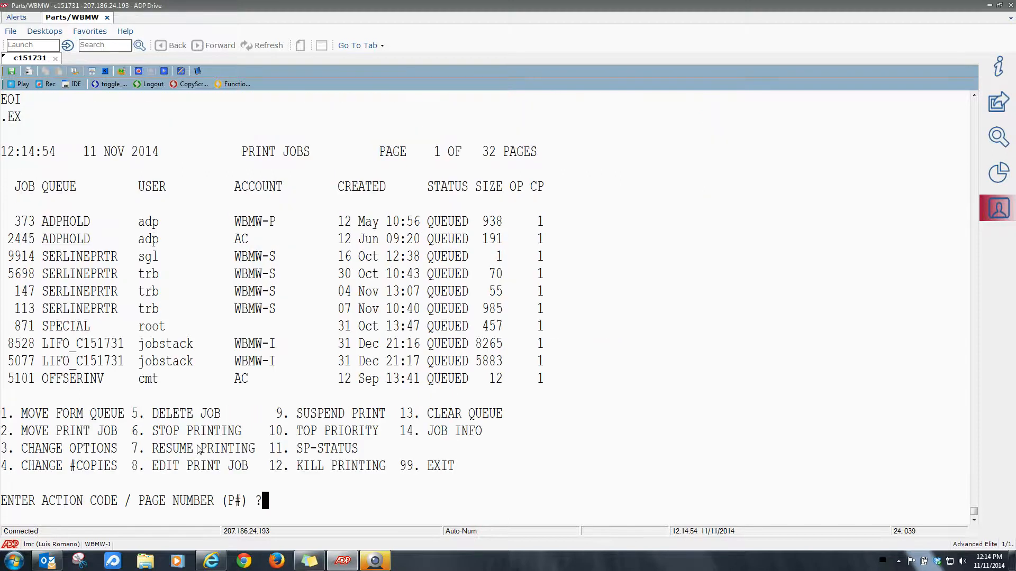
type("99")
key("Return")
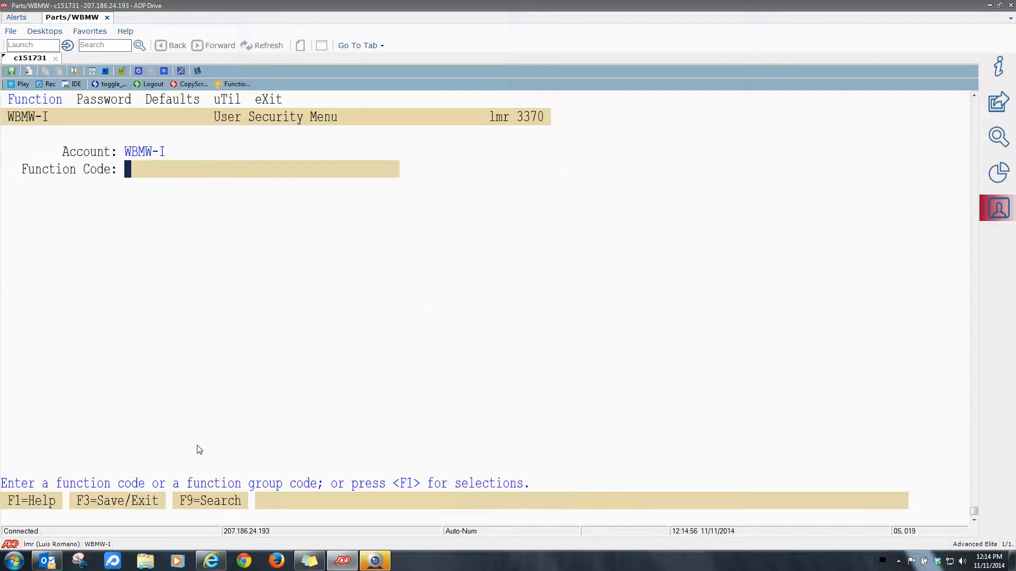
left_click(104, 86)
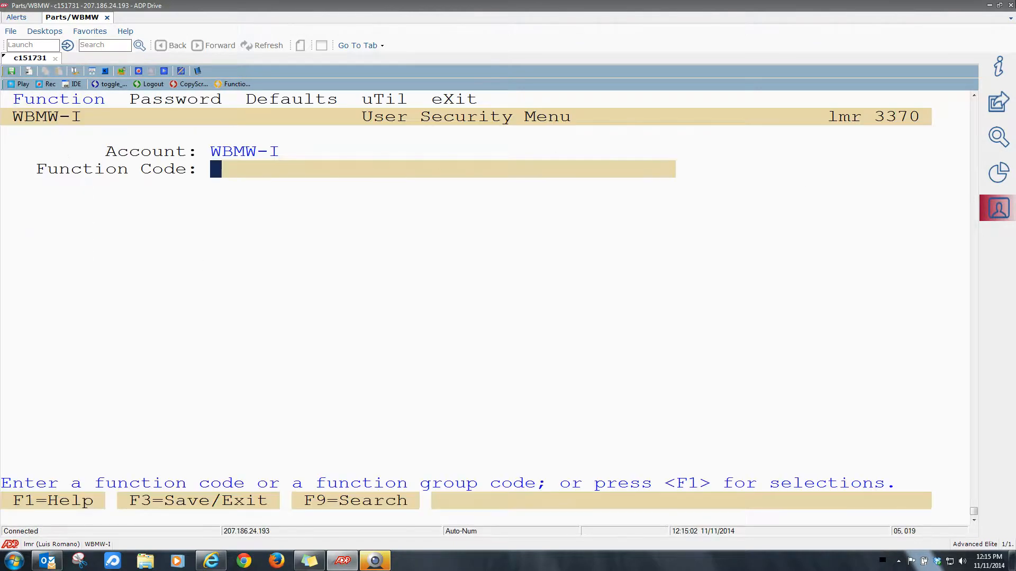
Minimize the ADP window and delete the older DONSPIFFYFILE text file from the Desktop, keeping DONSPIFFYFILE2
left_click(989, 5)
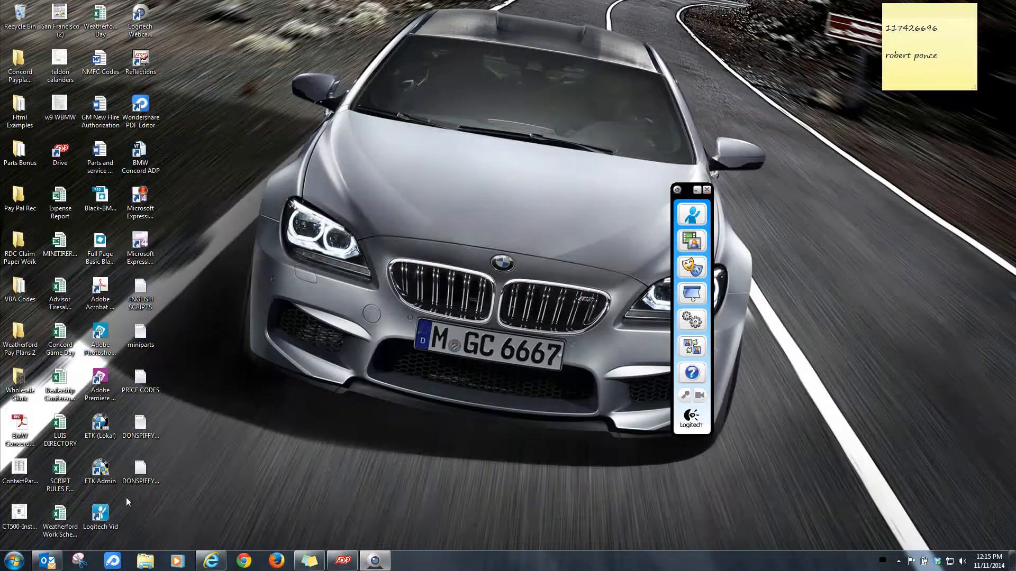
left_click(139, 476)
left_click(156, 444)
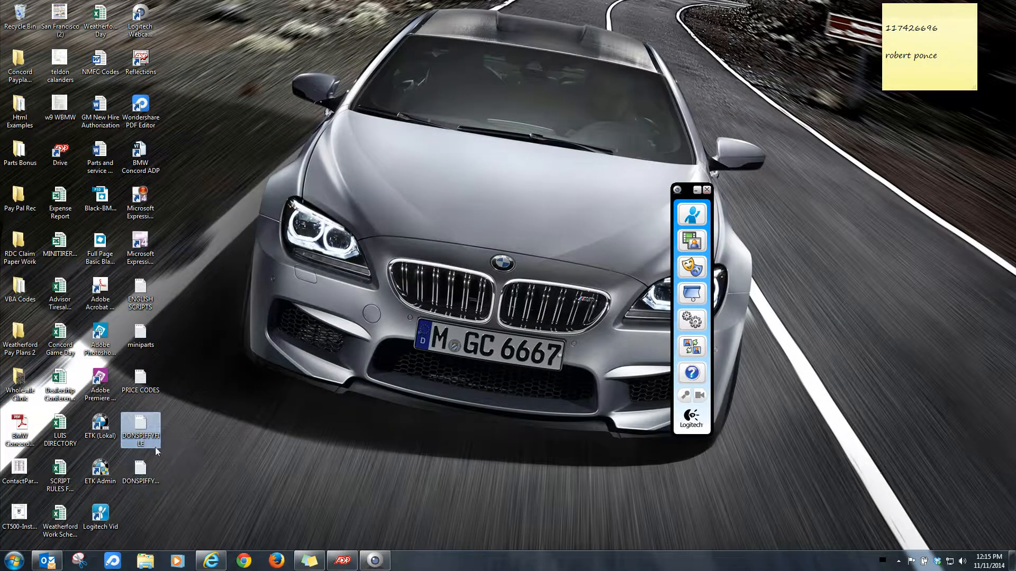
left_click(152, 463)
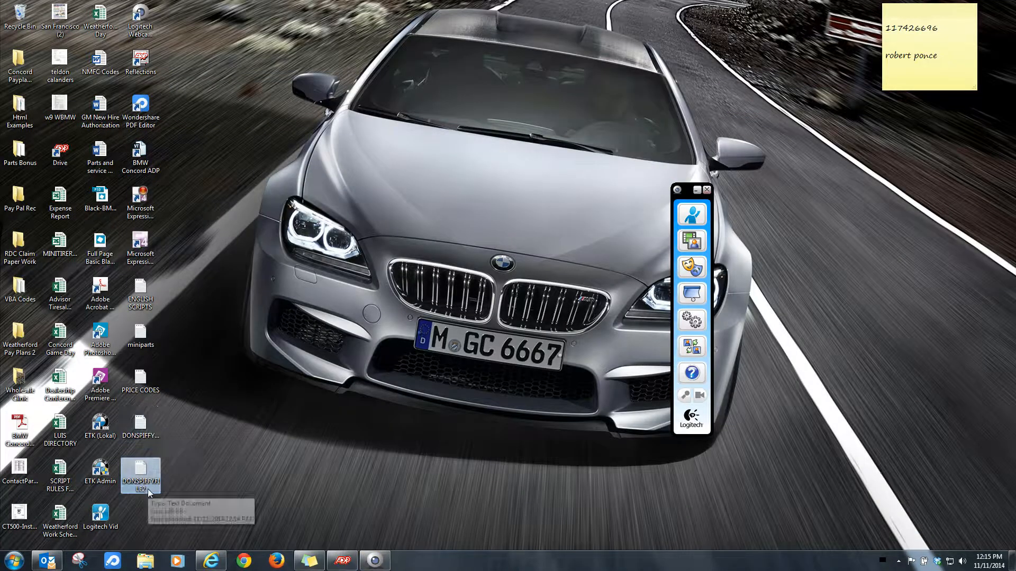
left_click(142, 433)
key("Delete")
key("Return")
left_click(141, 422)
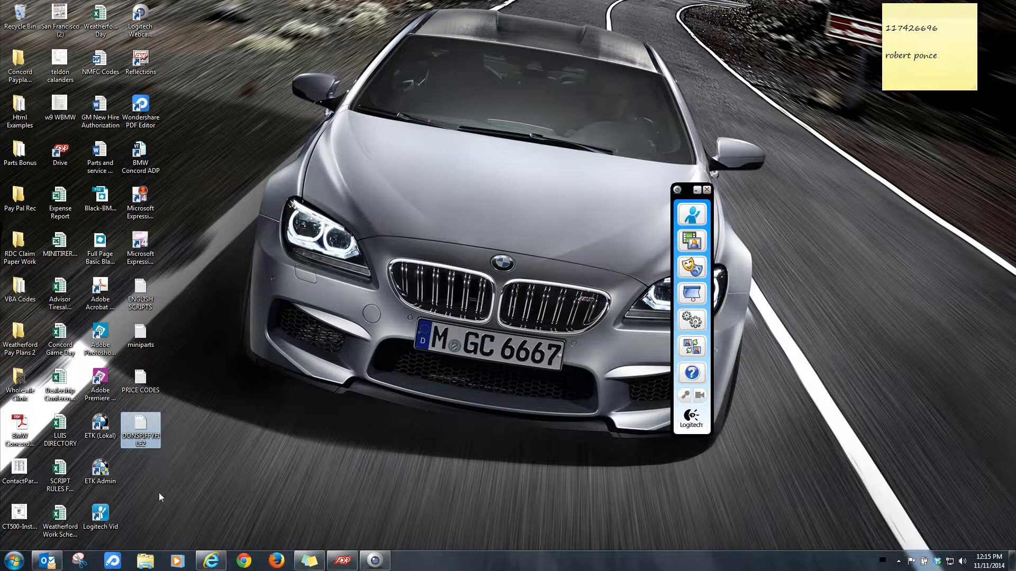
Start Excel 2013 and create a blank workbook
left_click(14, 560)
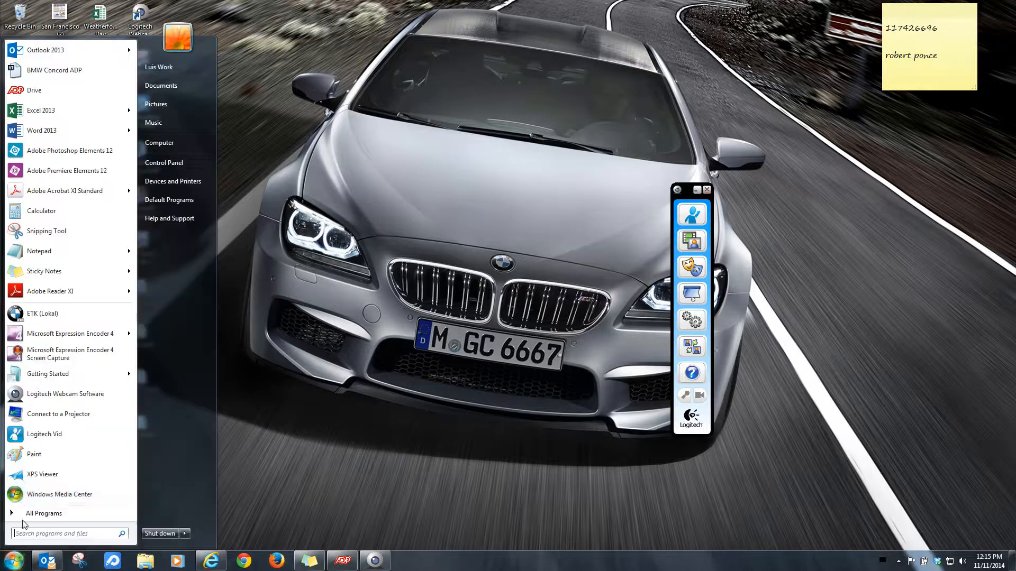
left_click(45, 109)
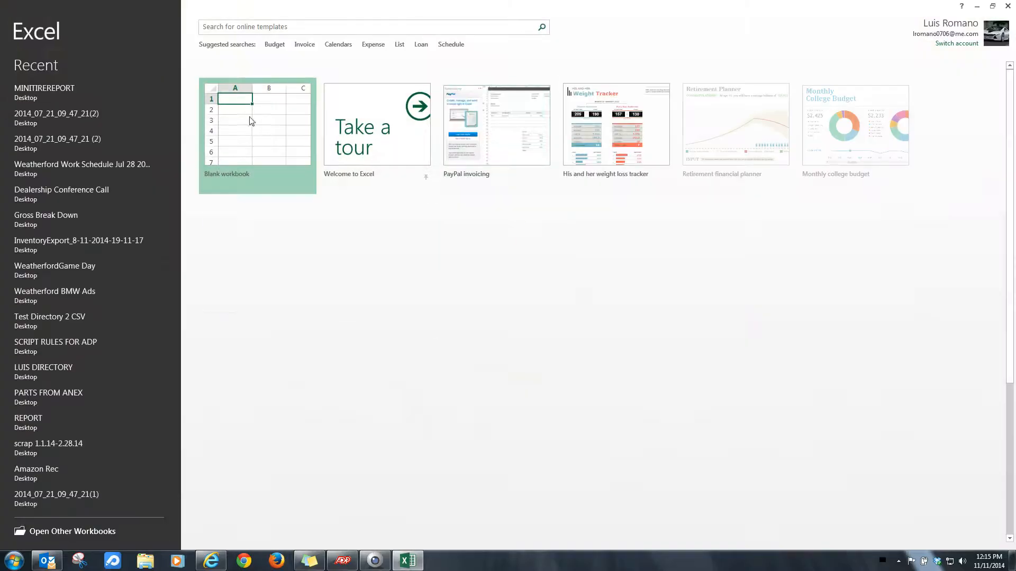
left_click(234, 159)
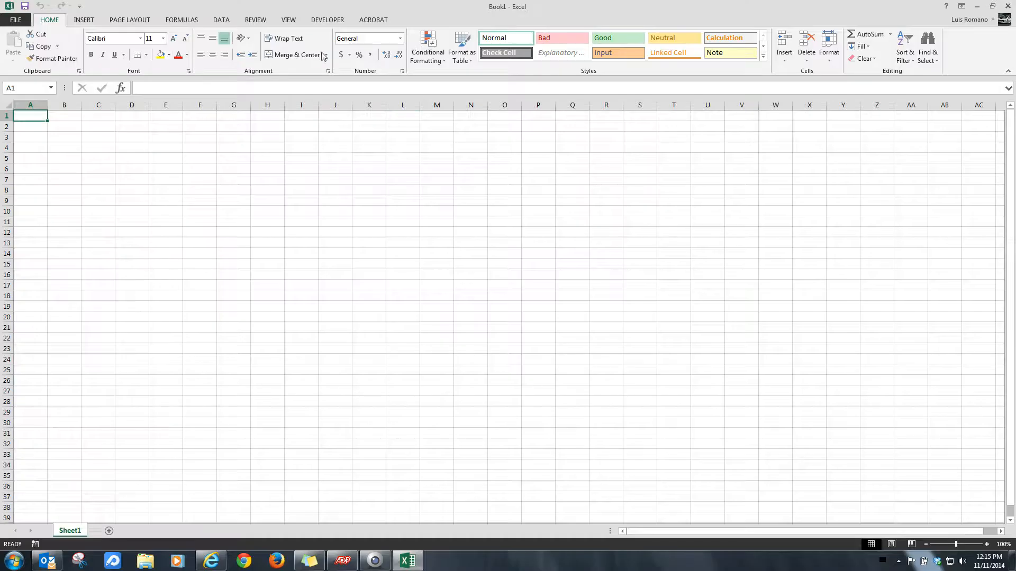
left_click(220, 21)
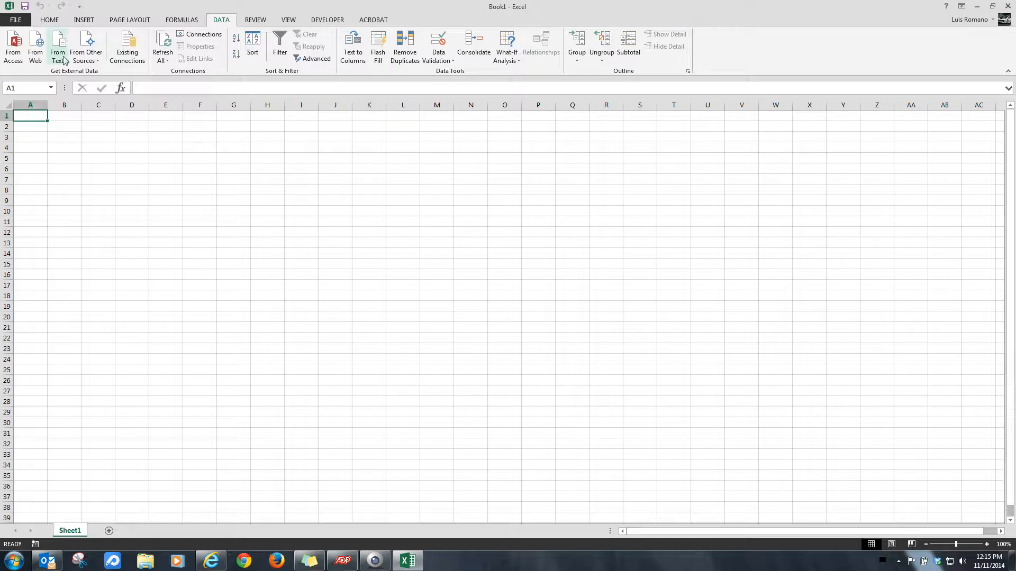
left_click(993, 6)
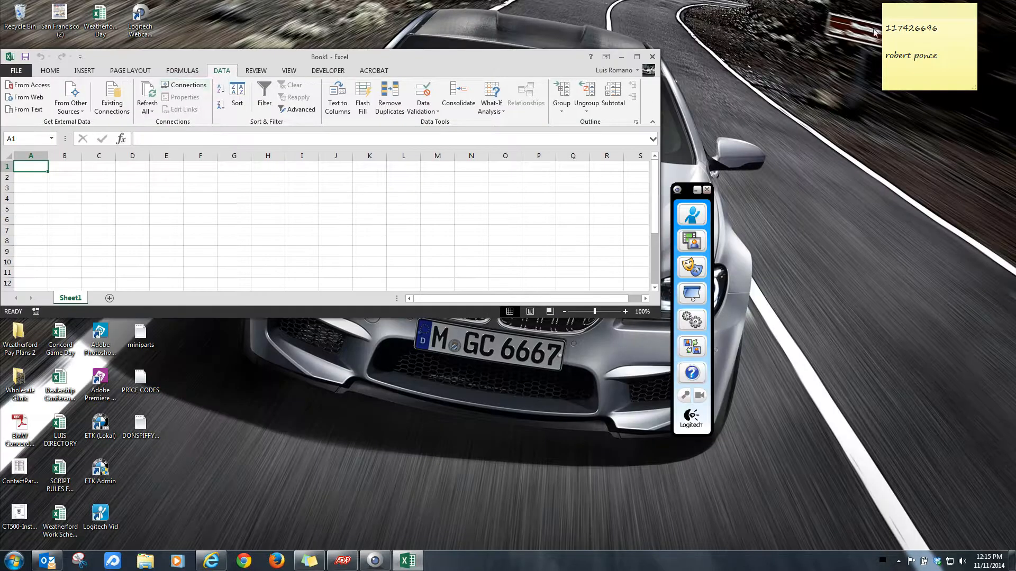
left_click(636, 57)
left_click(58, 49)
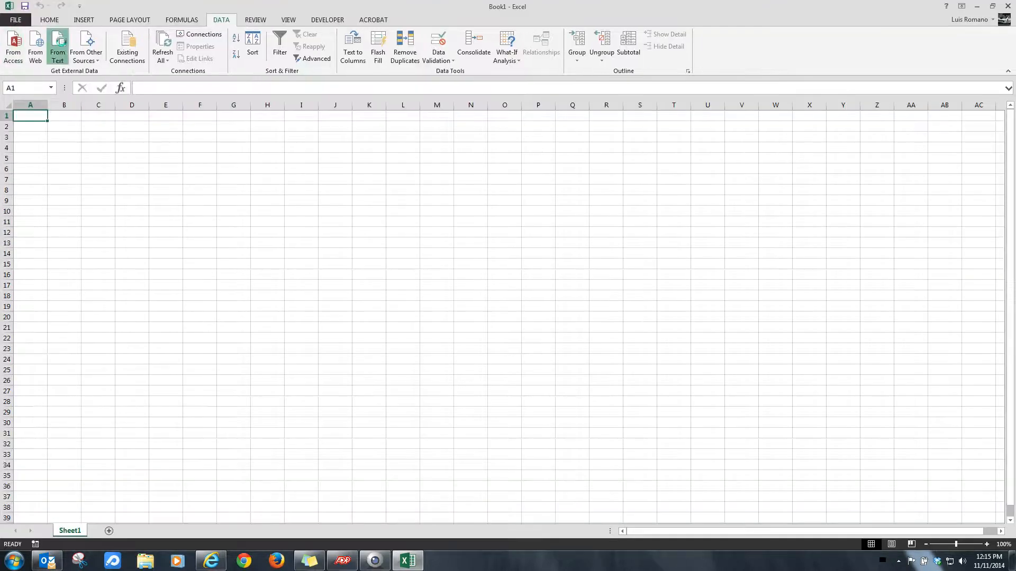
left_click(42, 94)
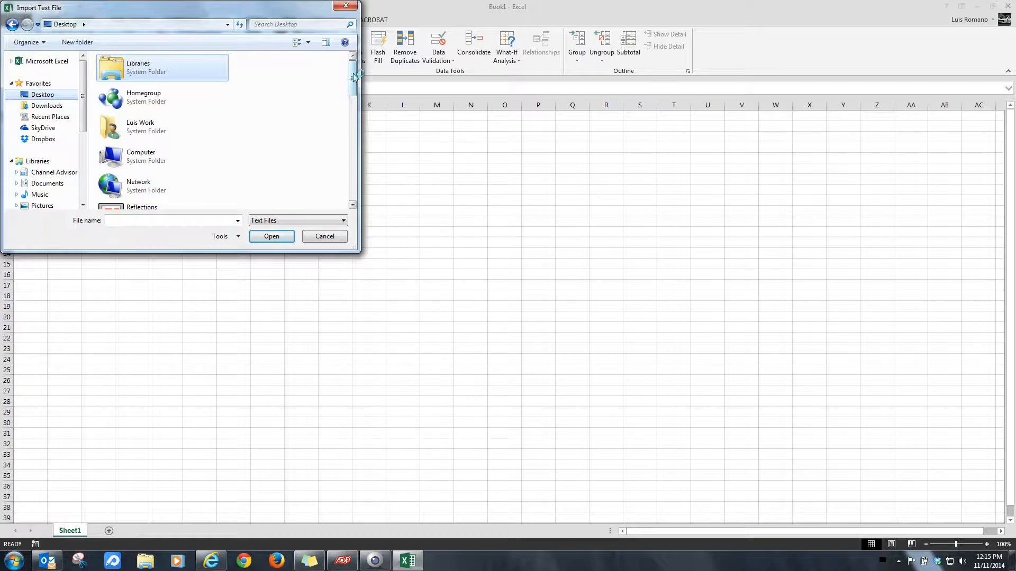
left_click_drag(353, 77, 352, 182)
left_click(203, 205)
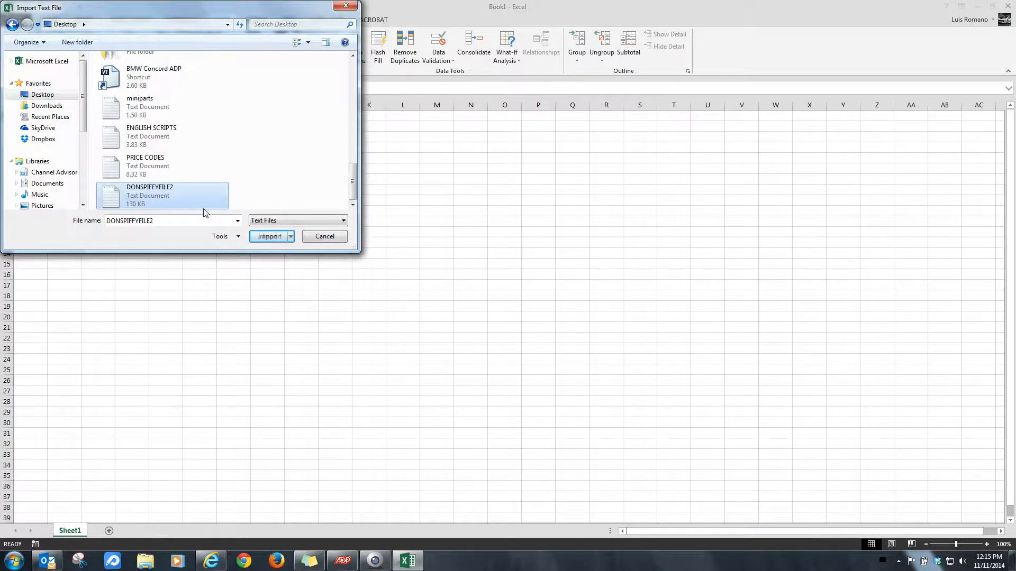
left_click(324, 239)
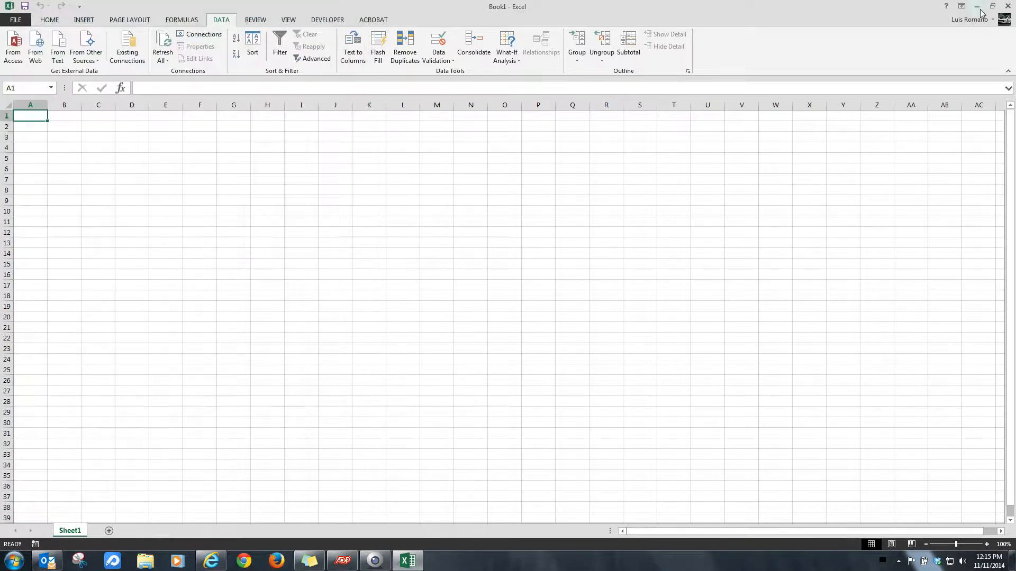
Open DONSPIFFYFILE2 from the Desktop in Notepad and delete the L9999 line, report title lines and blank lines above the column headings
left_click(977, 7)
left_click(140, 420)
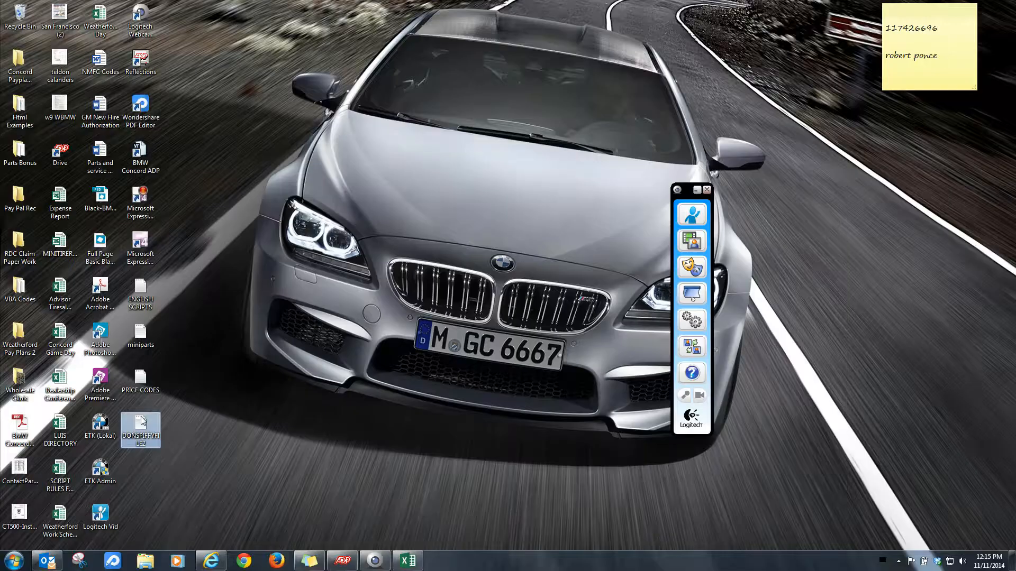
double_click(140, 427)
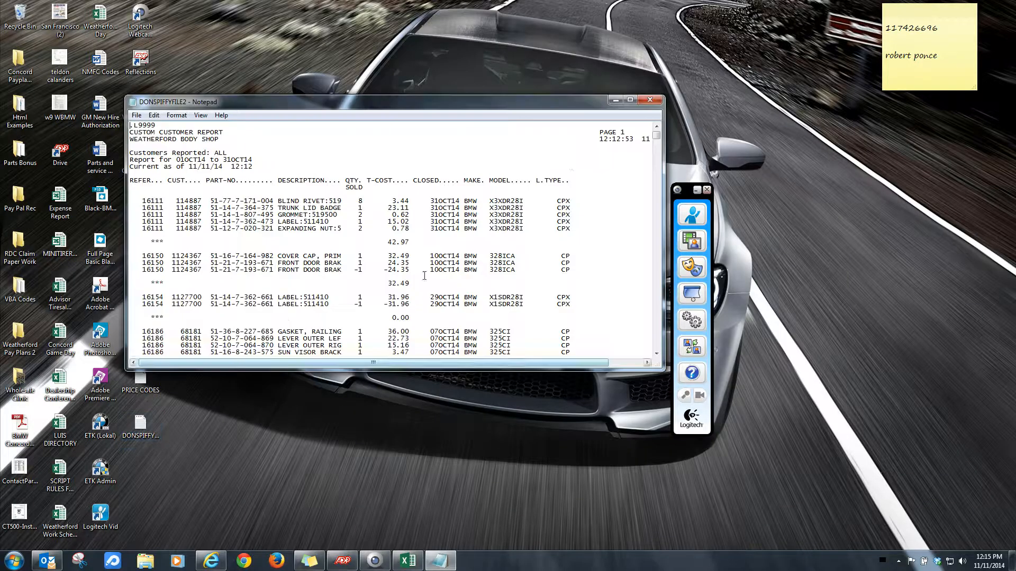
left_click_drag(642, 165, 91, 110)
key("Delete")
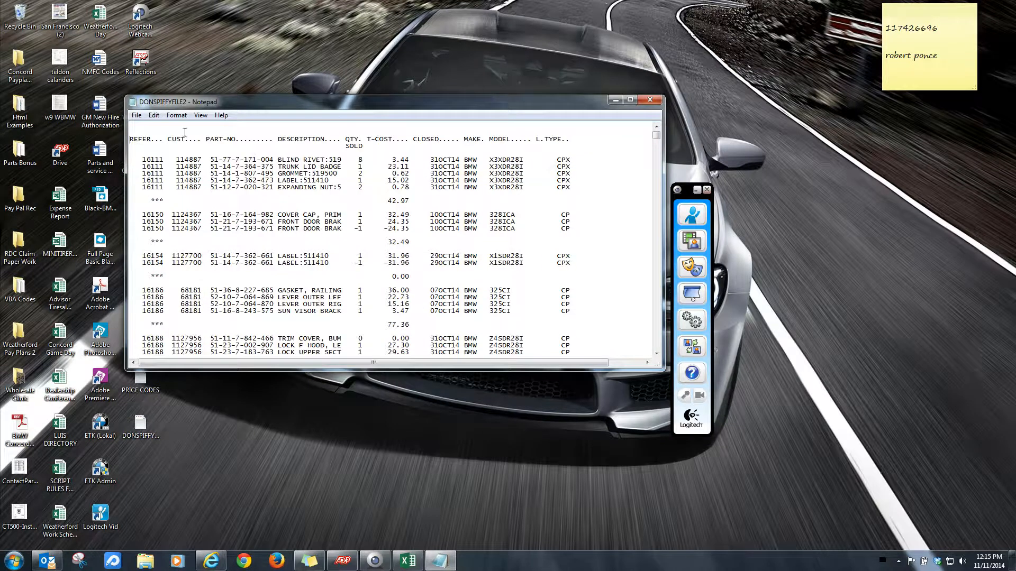
key("Delete")
key("Delete")
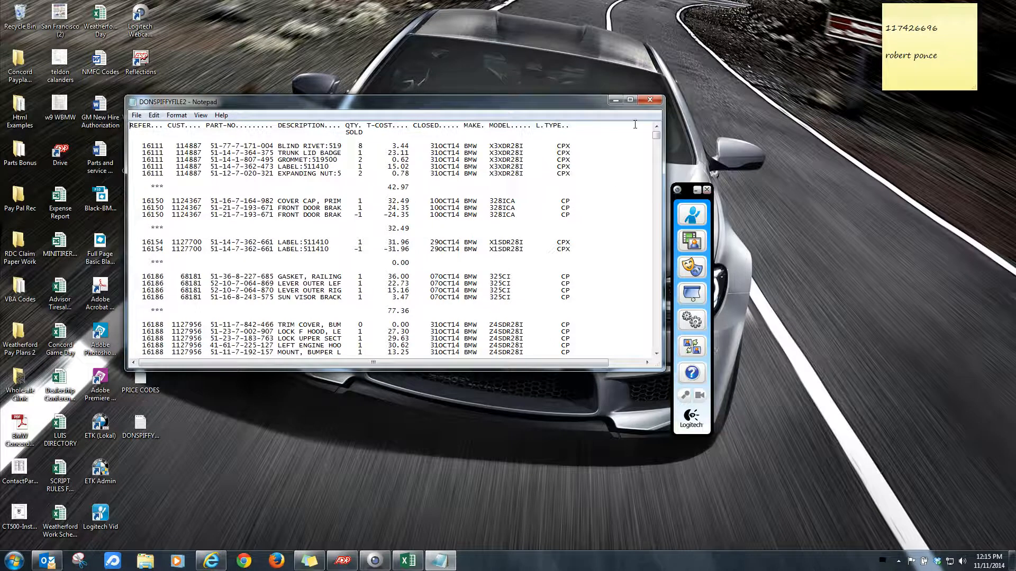
Save and close the DONSPIFFYFILE2 text file, and switch back to the blank Excel workbook
left_click(136, 116)
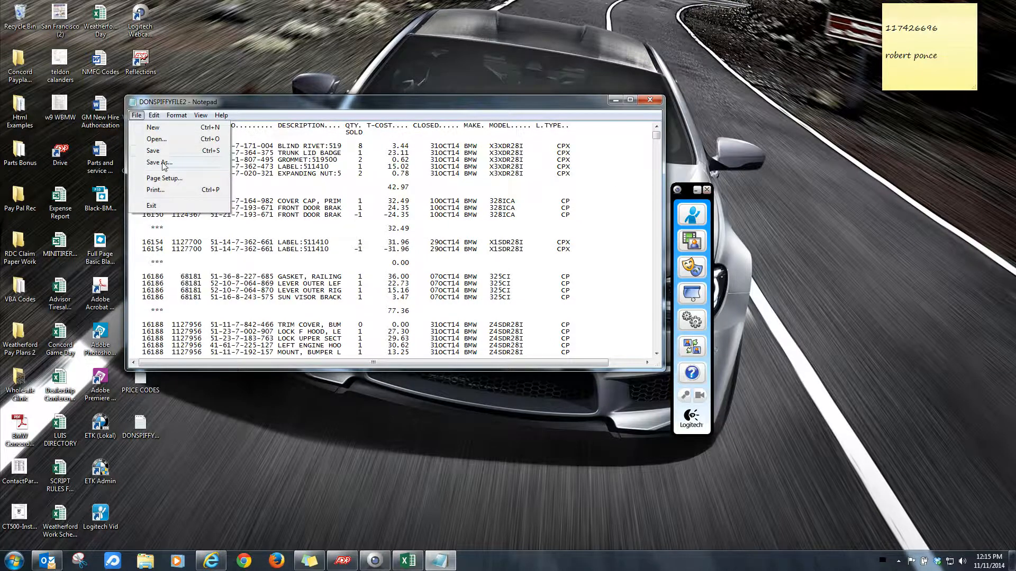
left_click(158, 151)
left_click(656, 101)
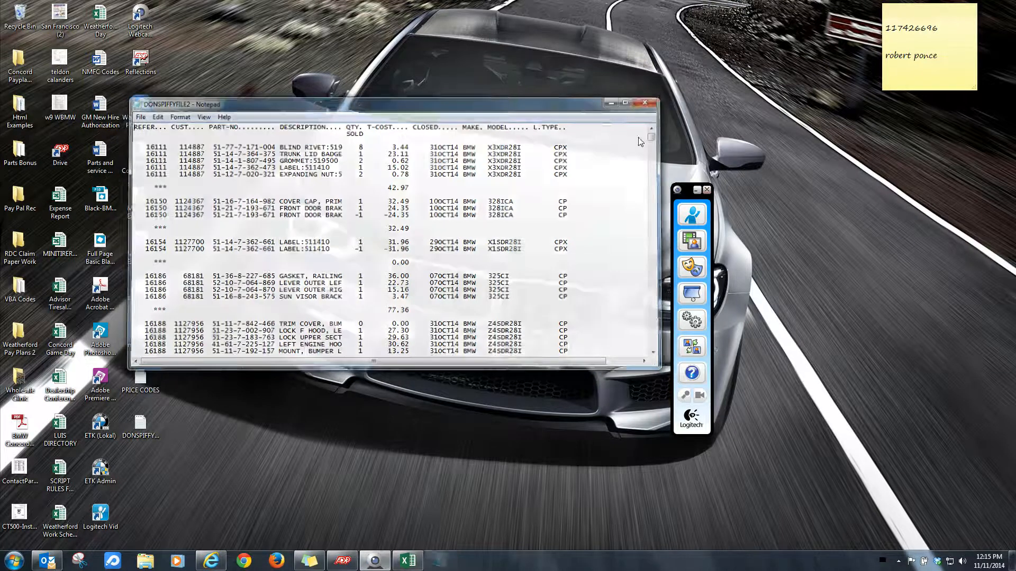
left_click(407, 561)
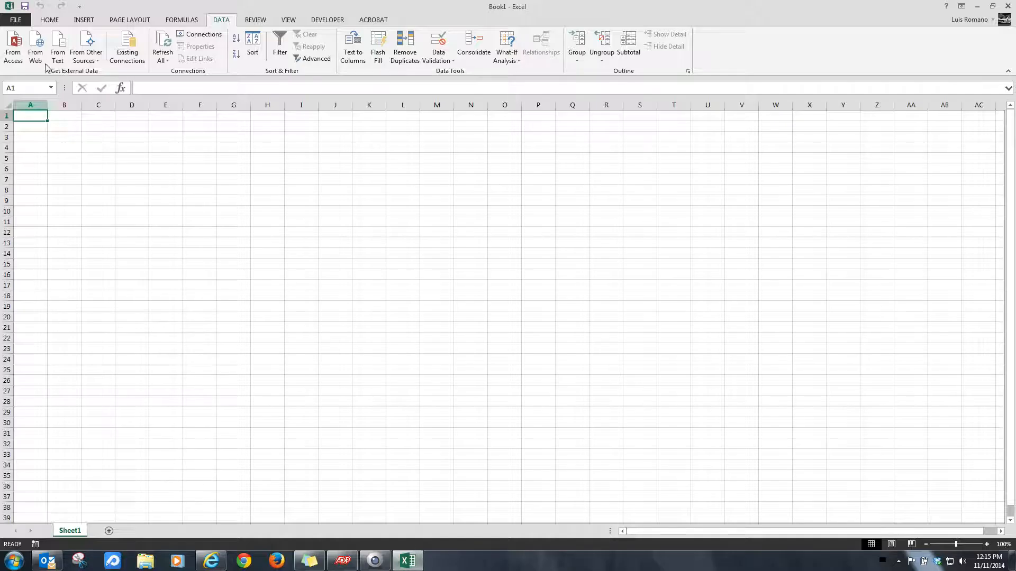
Start importing the DONSPIFFYFILE2 text file from the Desktop as fixed-width data and proceed to the column breaks
left_click(58, 43)
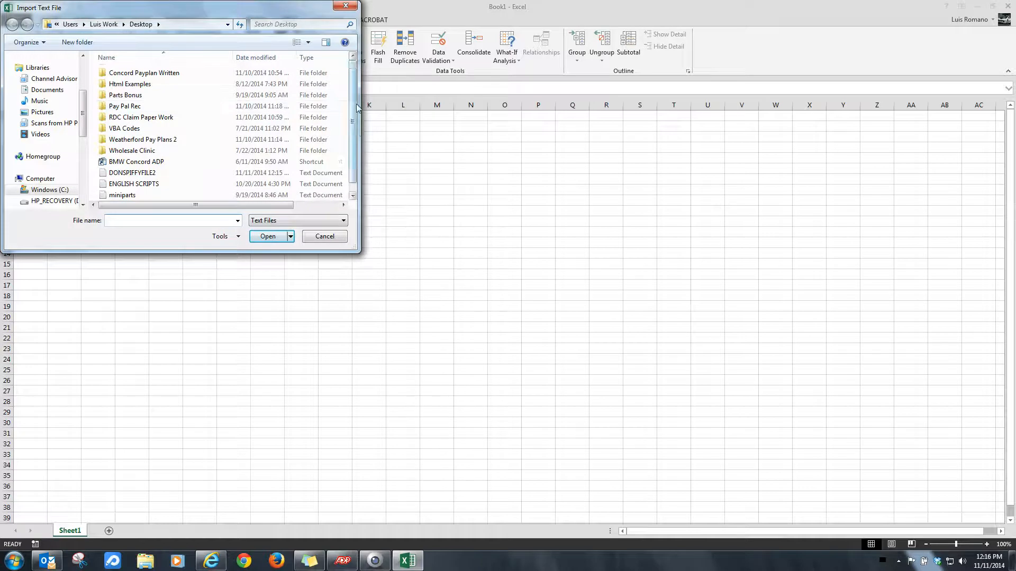
scroll(148, 179, "down", 1)
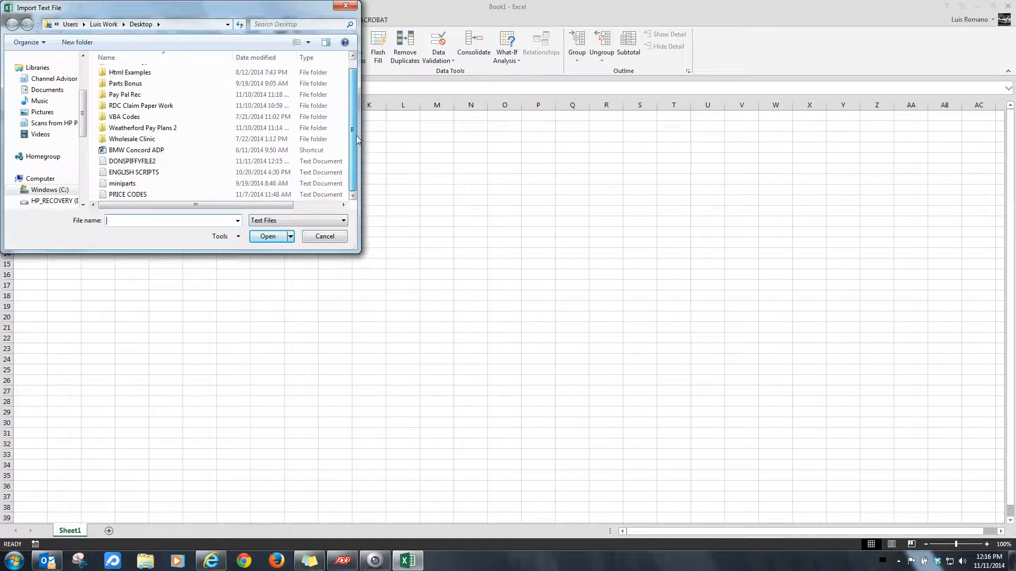
left_click(127, 162)
left_click(273, 236)
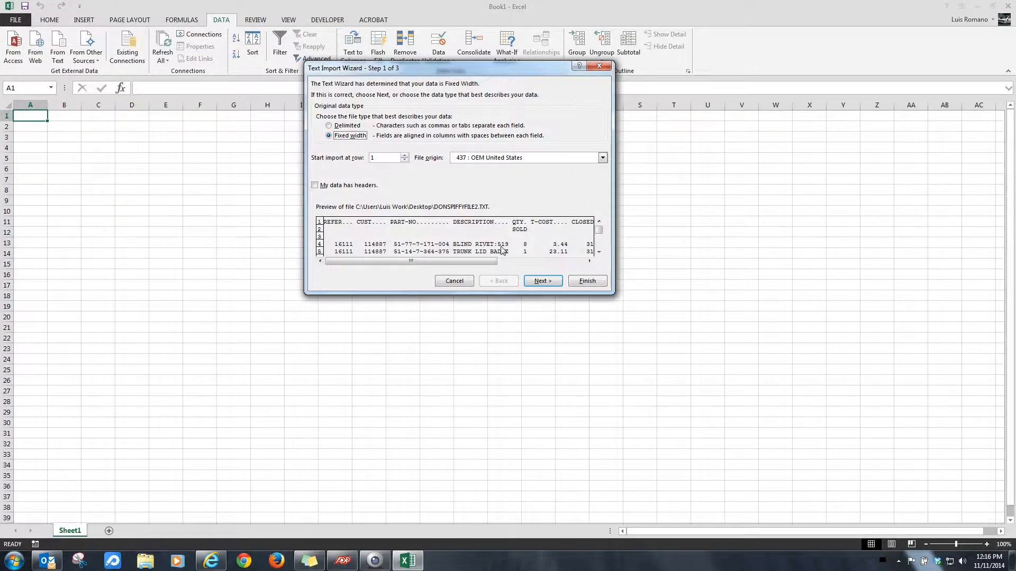
left_click(546, 283)
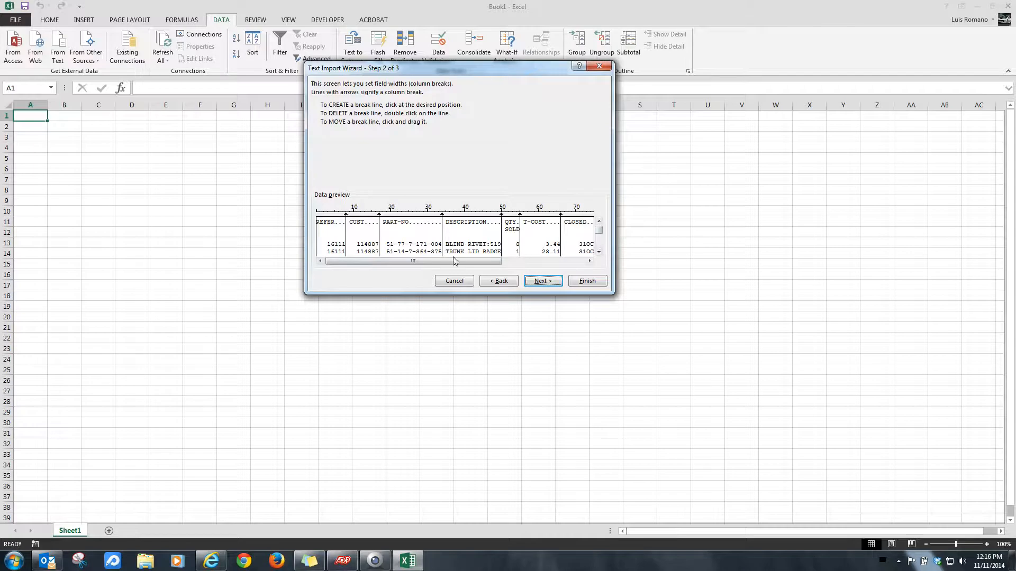
Move the last column break in the import preview to the end of the L.TYPE column
left_click_drag(453, 262, 567, 259)
mouse_move(540, 221)
left_mouse_down()
mouse_move(561, 224)
mouse_move(538, 225)
left_mouse_up()
double_click(567, 222)
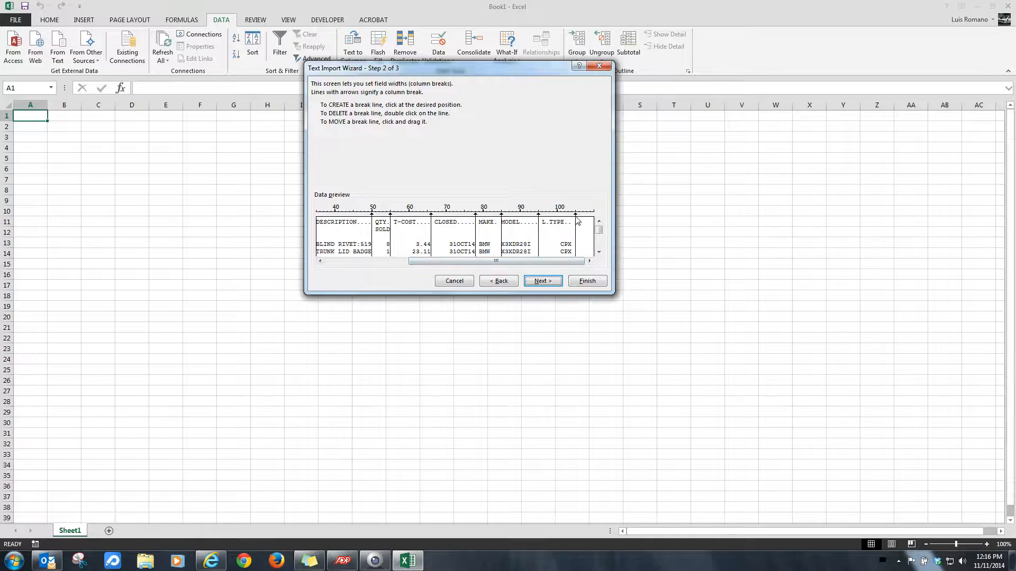
left_click(575, 219)
left_click_drag(574, 222, 571, 222)
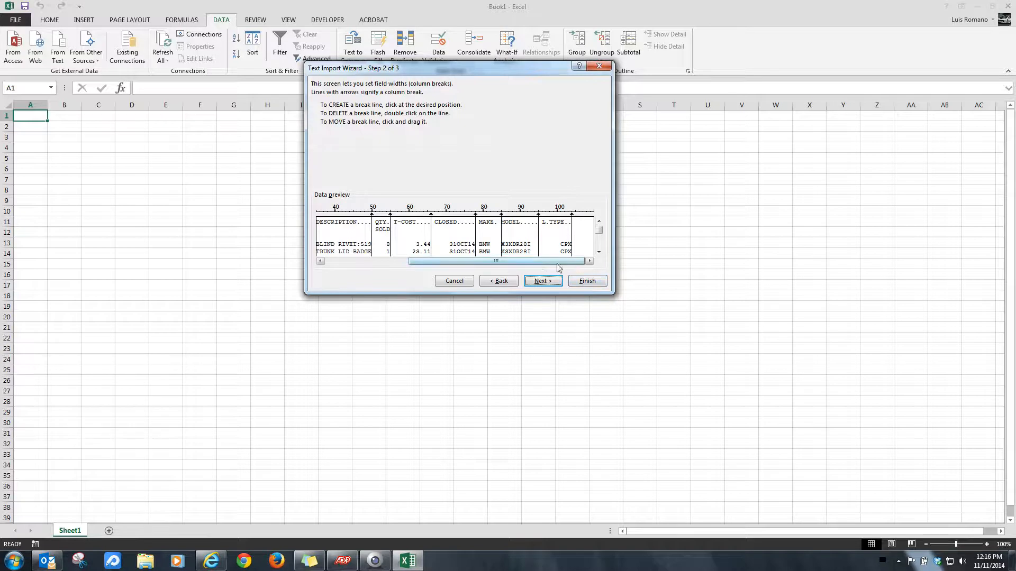
Check the preview's data rows against the column breaks and finish the import into the existing worksheet at A1
mouse_move(598, 230)
left_mouse_down()
mouse_move(599, 245)
mouse_move(595, 227)
left_mouse_up()
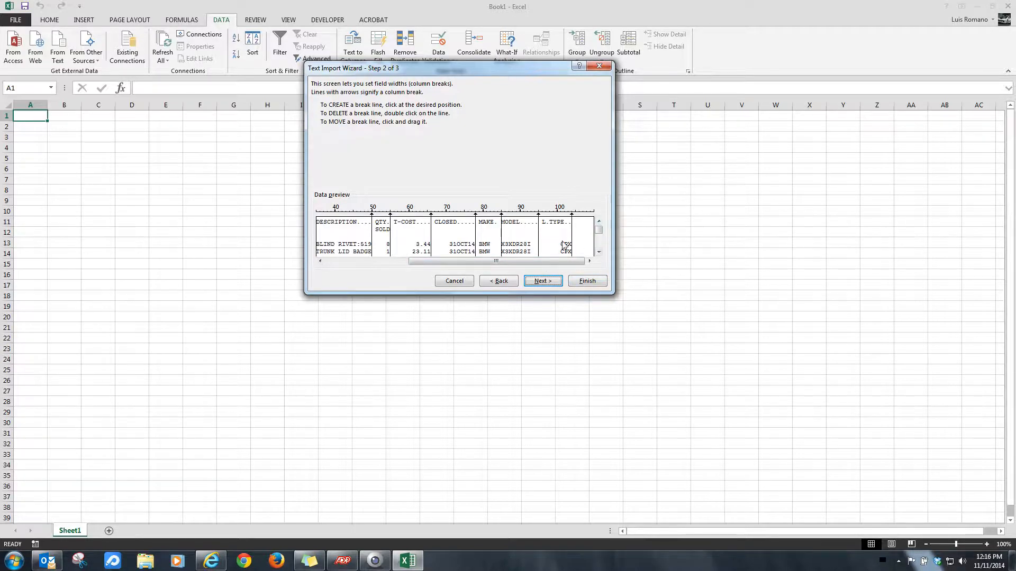
left_click(599, 252)
left_click(599, 251)
left_click(599, 252)
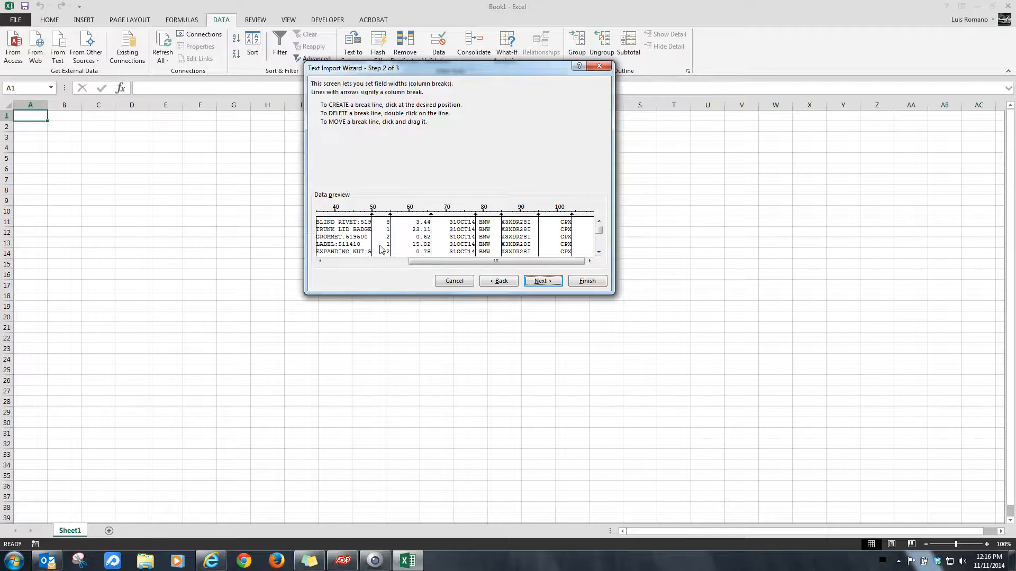
left_click(585, 282)
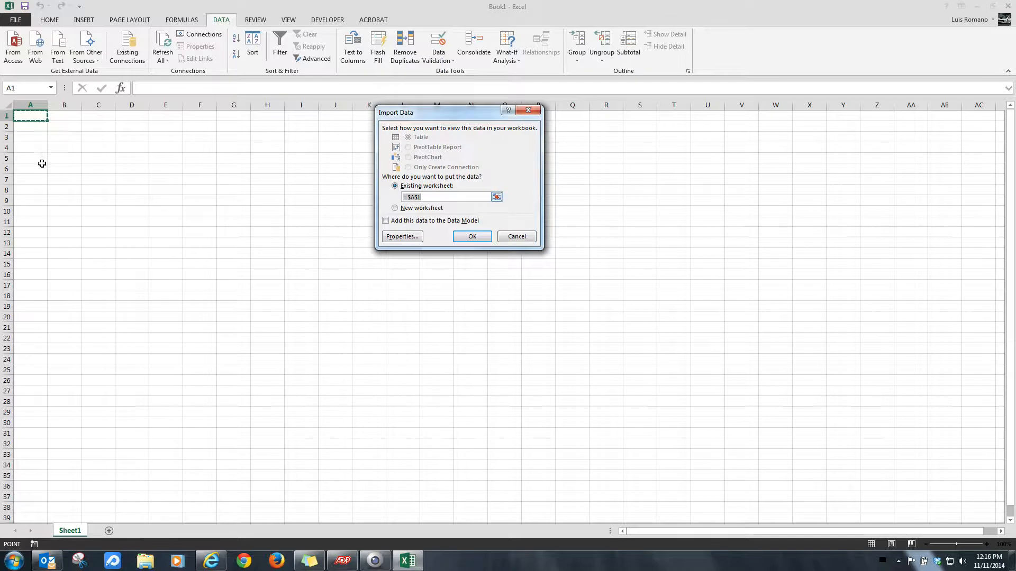
left_click(479, 237)
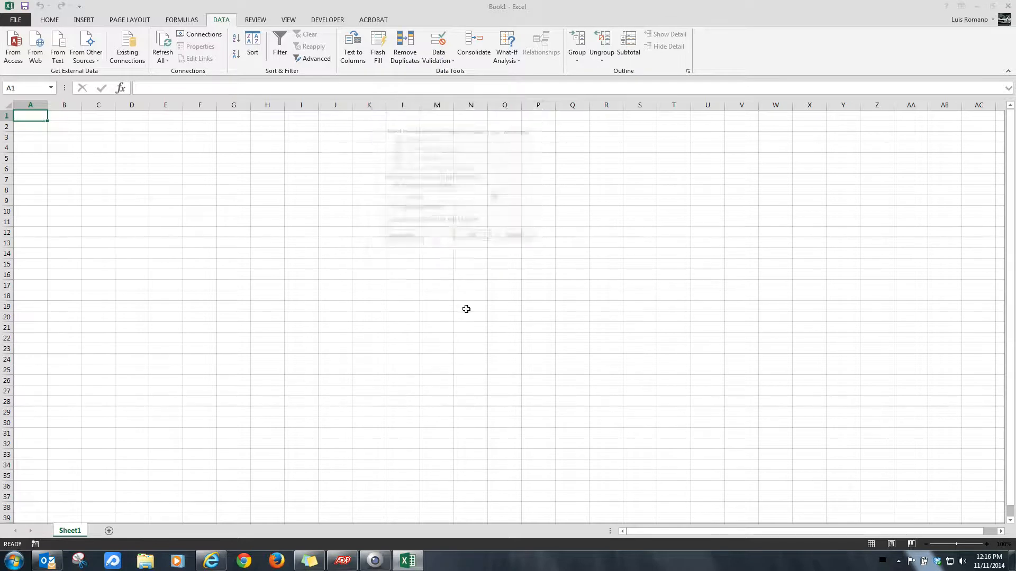
Set up a sort from column A with the selection expanded to the neighbouring data and the first row treated as headers
left_click(41, 101)
left_click(252, 45)
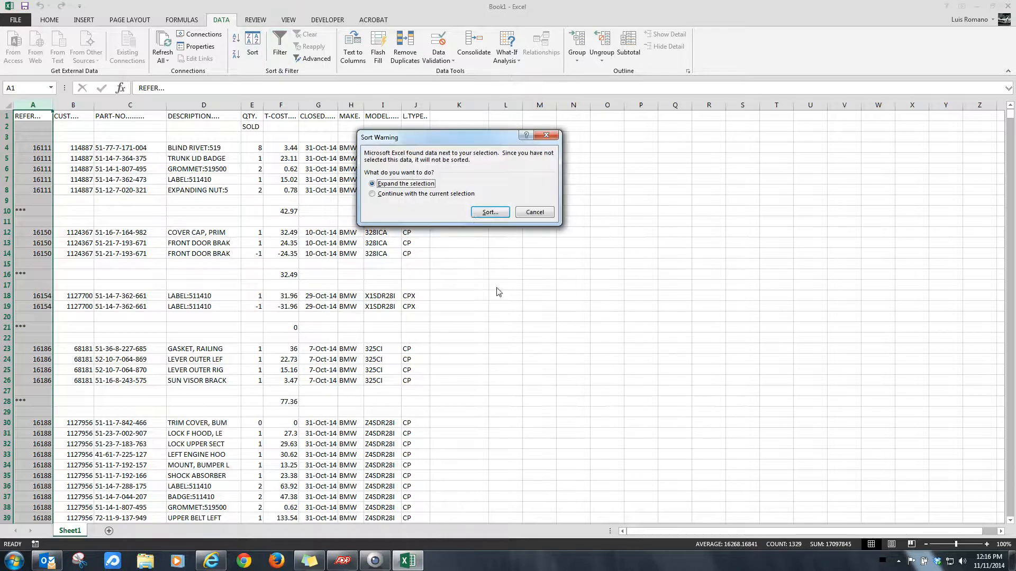
left_click(483, 212)
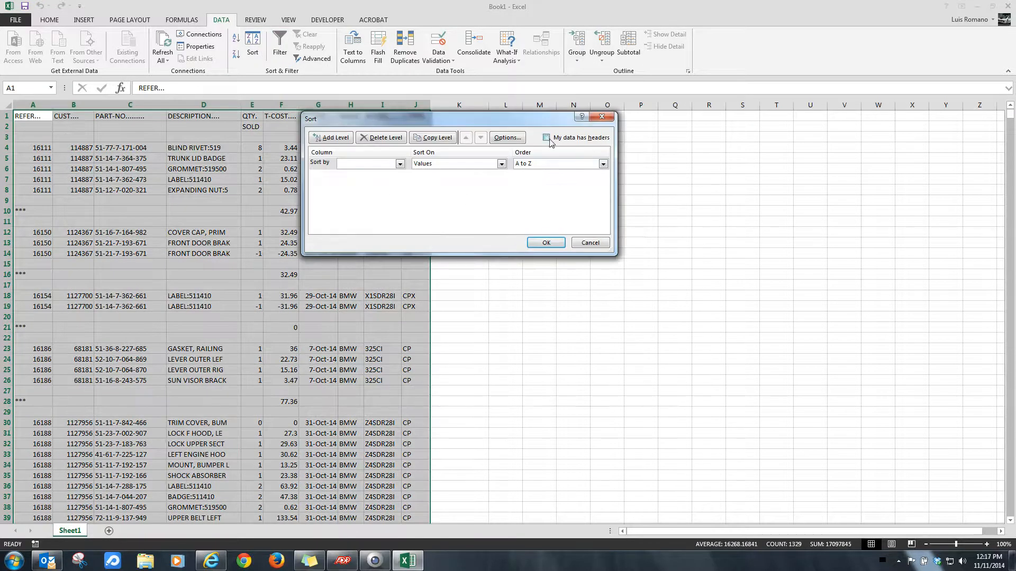
left_click(548, 138)
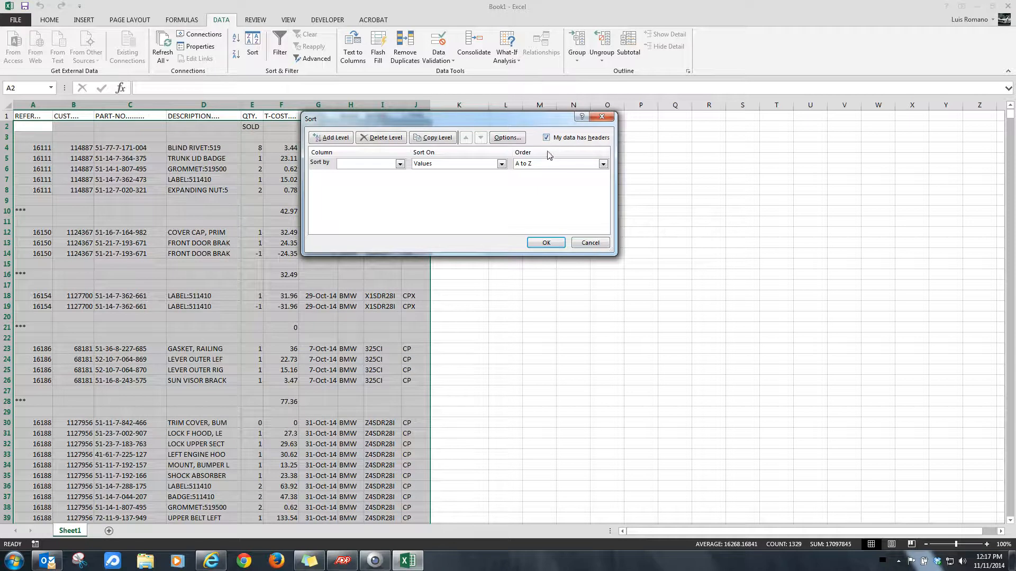
left_click(401, 165)
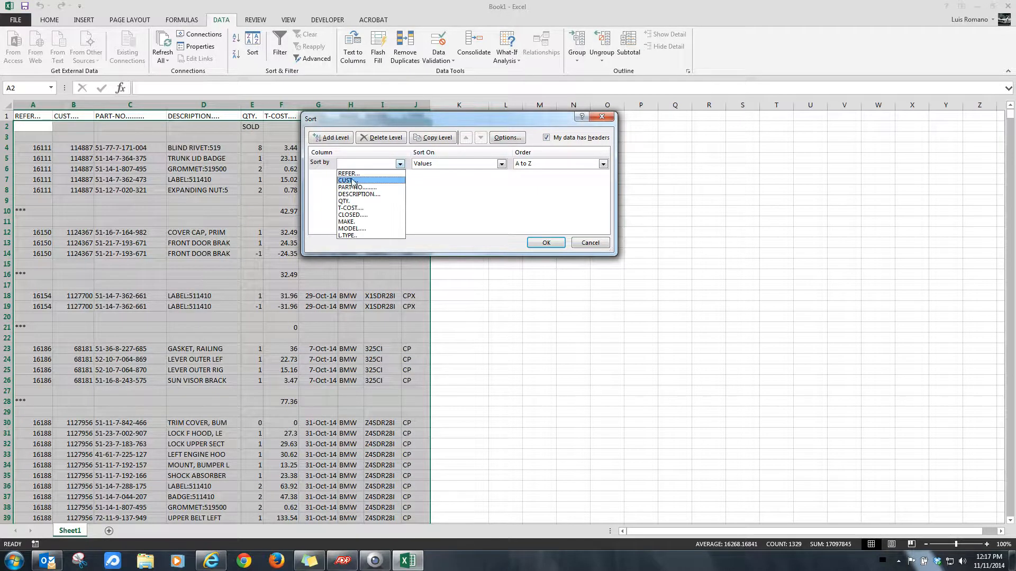
Compare the available sort columns with the header-row option switched off and on again
left_click(546, 140)
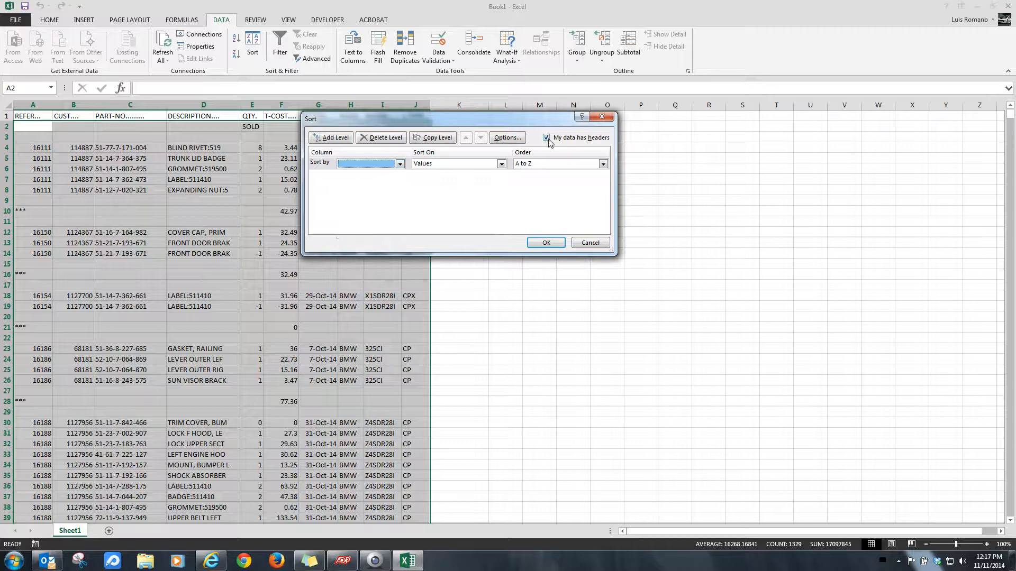
left_click(401, 165)
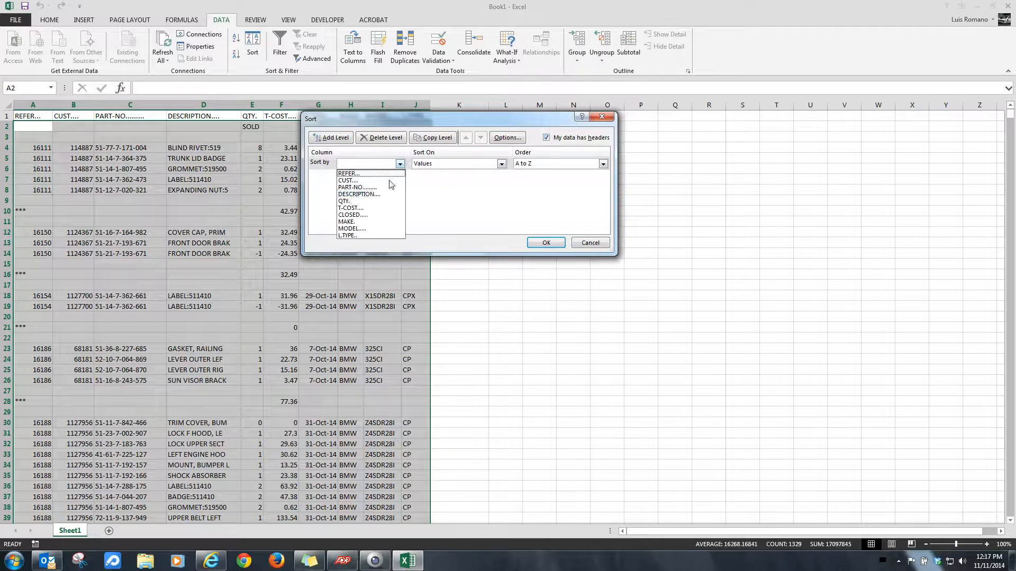
left_click(553, 139)
left_click(548, 138)
left_click(401, 165)
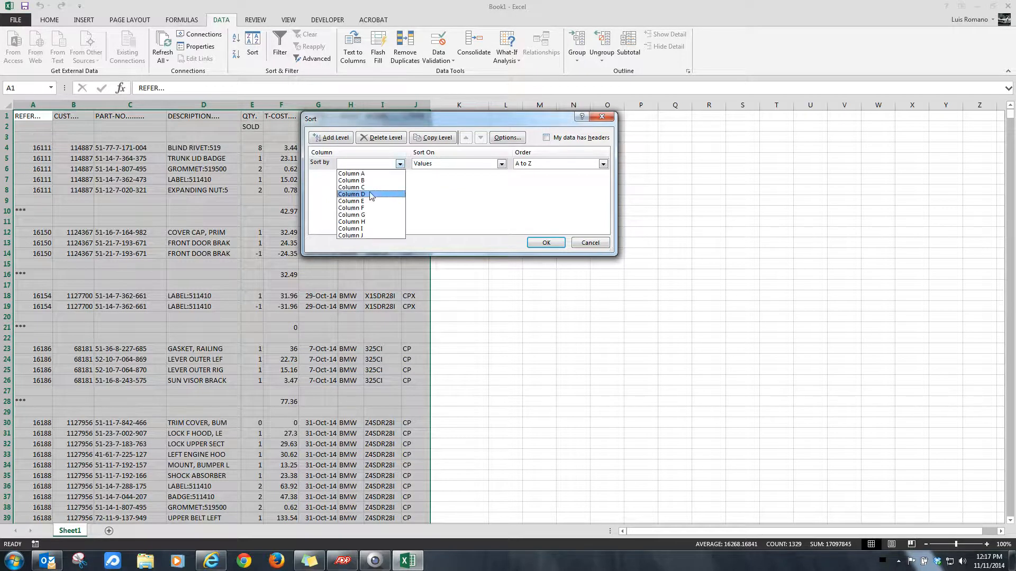
left_click(547, 139)
left_click(548, 138)
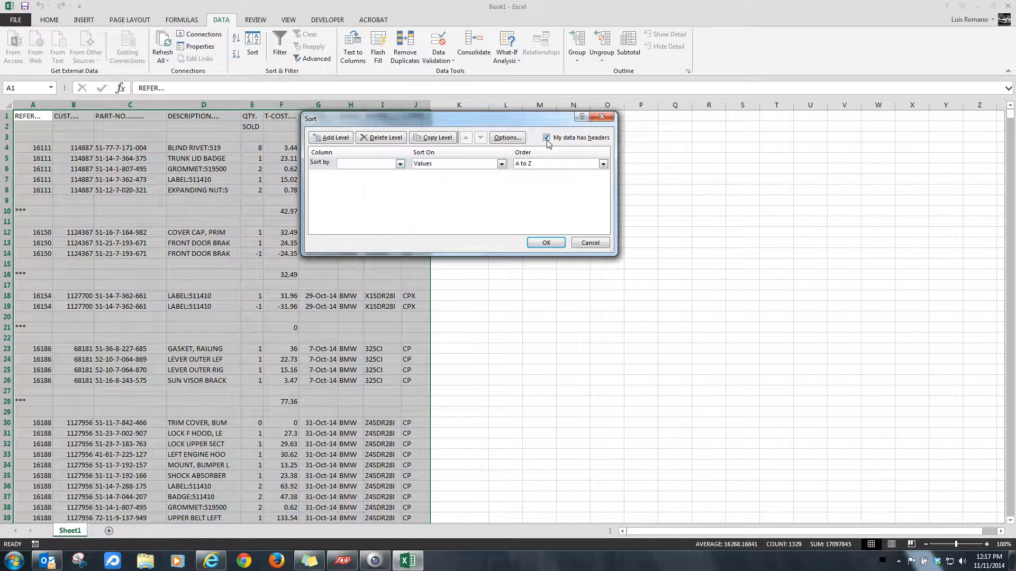
Sort the data by the REFER column, on values, from smallest to largest
left_click(400, 164)
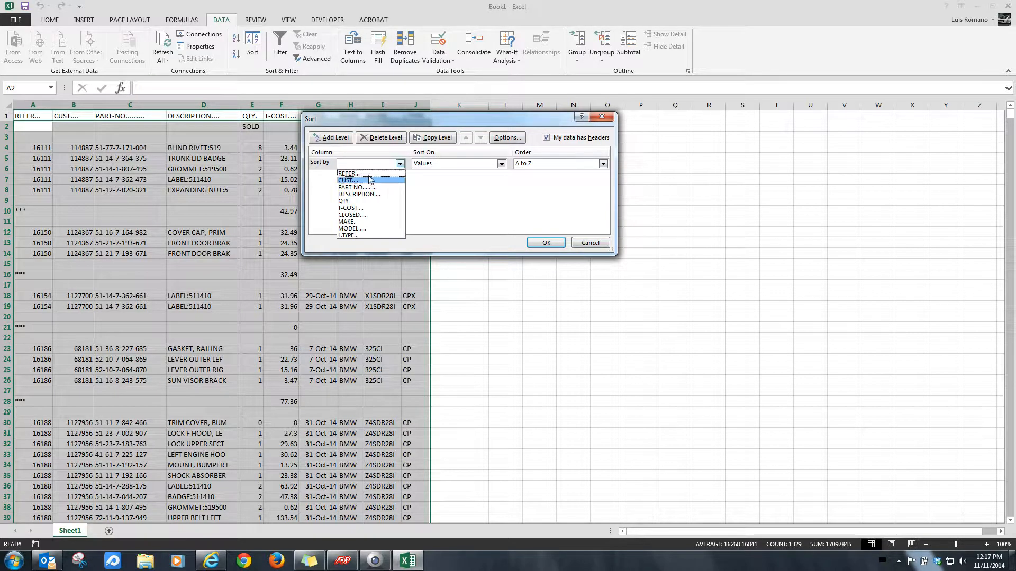
left_click(360, 183)
left_click(550, 242)
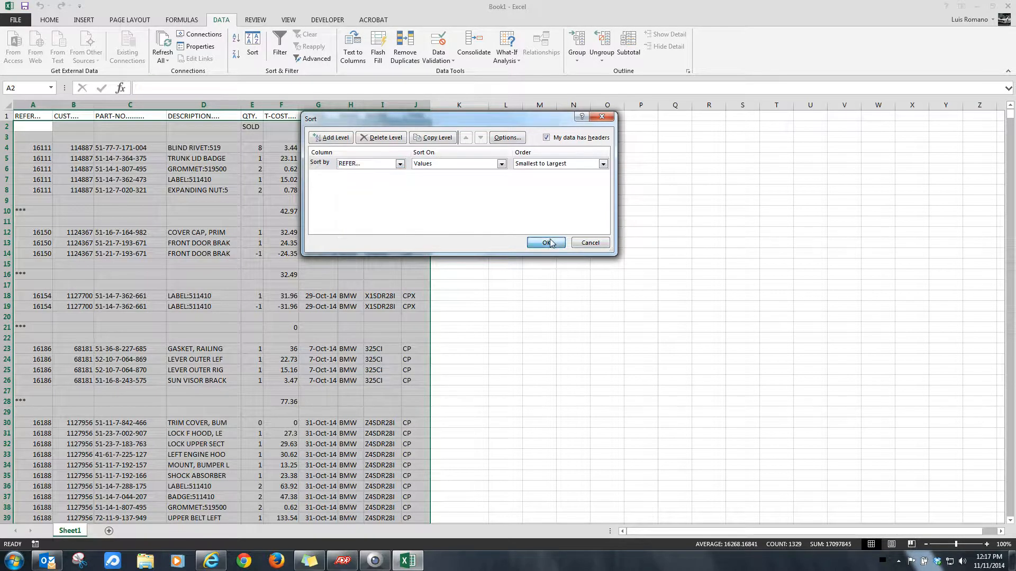
Delete the *** subtotal lines and leftover cells below the last data row, A1053:O1644, shifting cells left
scroll(930, 256, "down", 14)
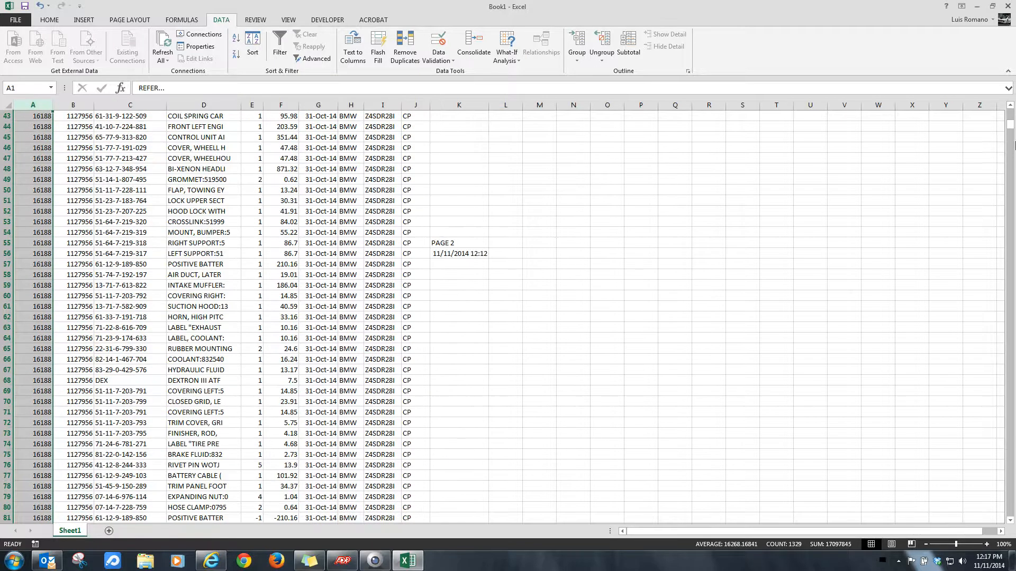
left_click_drag(1012, 135, 964, 367)
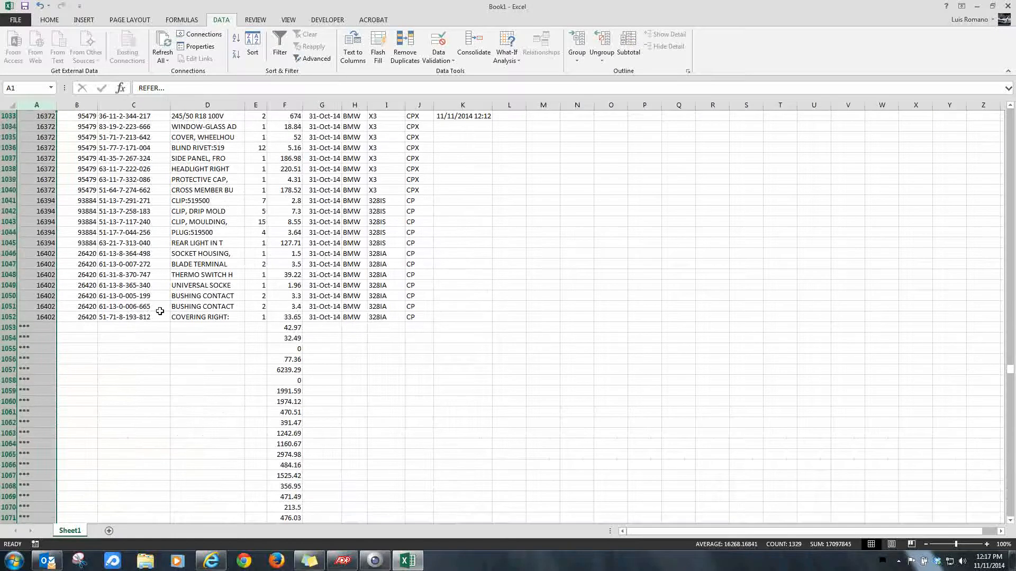
left_click(67, 342)
left_click_drag(171, 349, 596, 484)
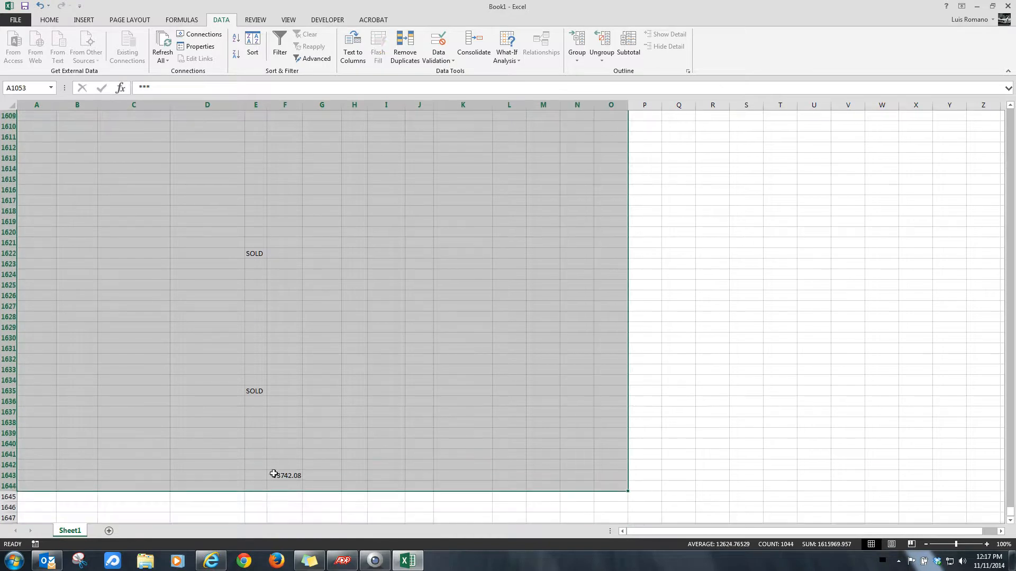
right_click(432, 394)
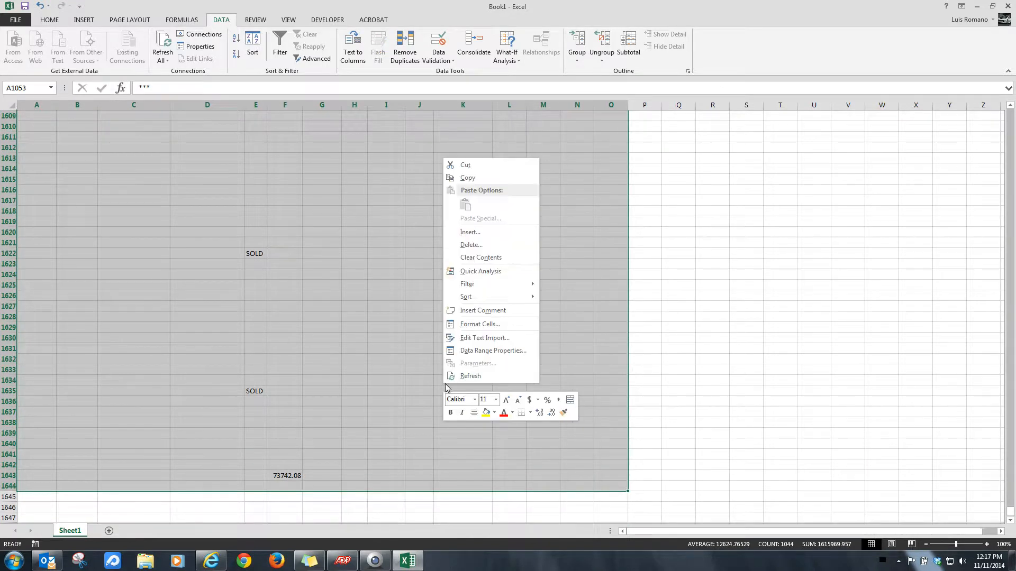
left_click(481, 244)
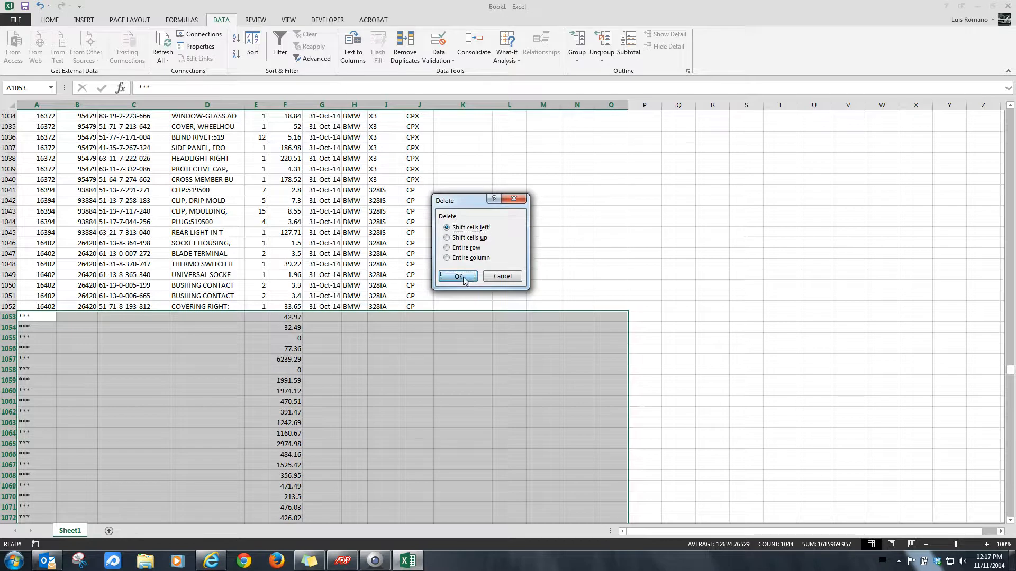
left_click(469, 274)
Delete column K, which holds the stray page numbers and print timestamps
scroll(416, 259, "up", 20)
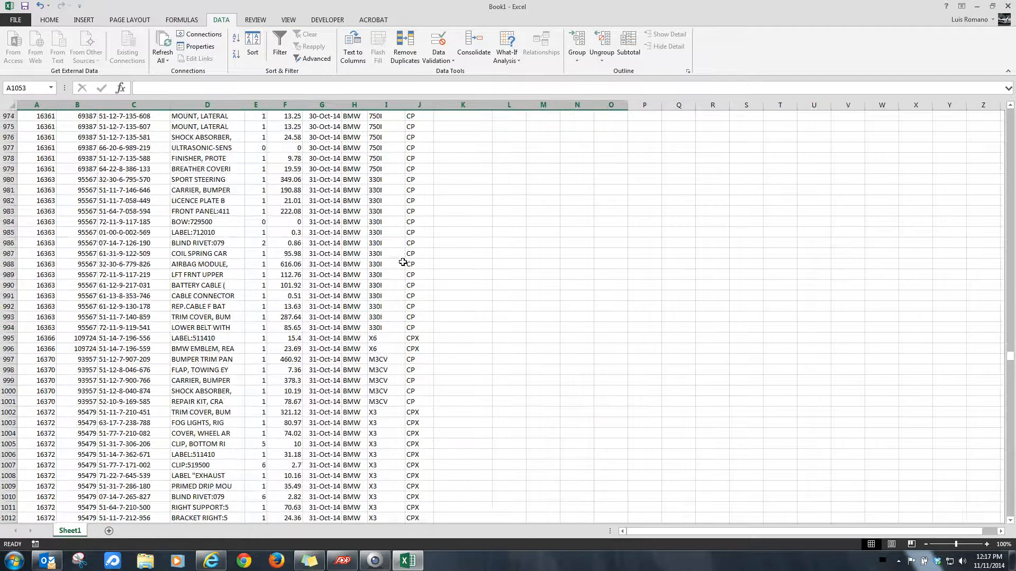
scroll(397, 244, "up", 20)
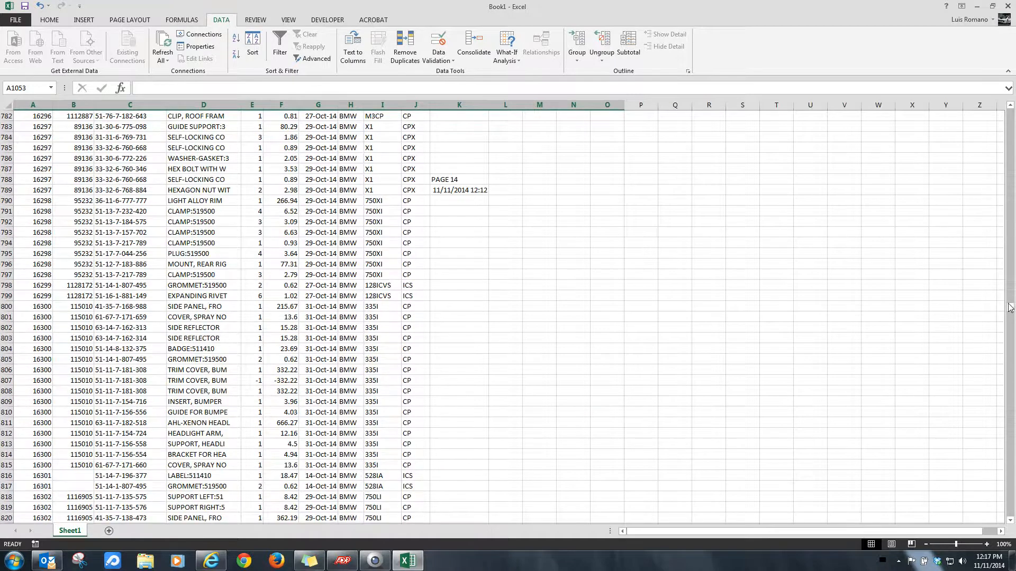
left_click_drag(1010, 309, 1010, 112)
left_click(458, 105)
right_click(458, 107)
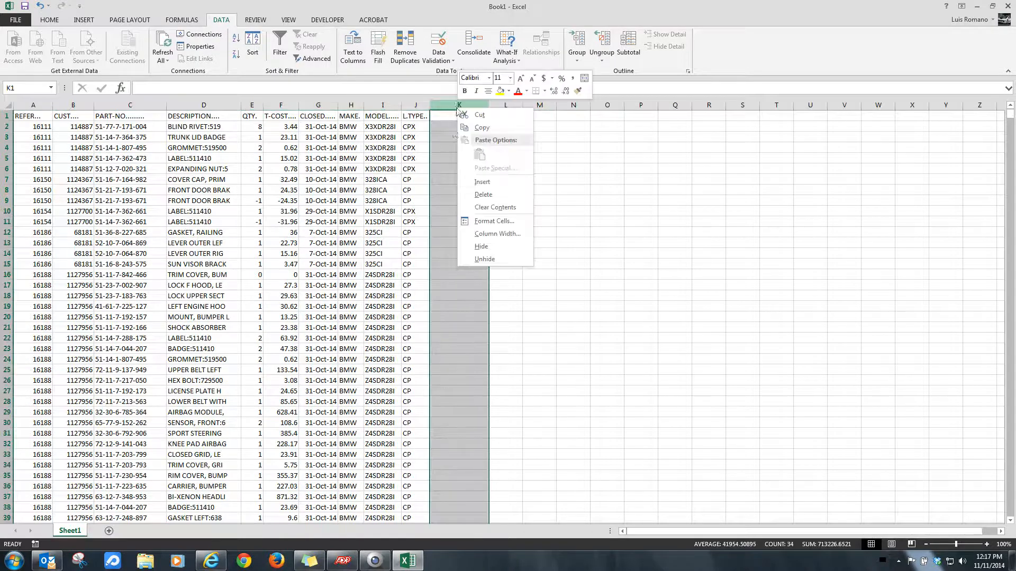
left_click(482, 195)
left_click(513, 200)
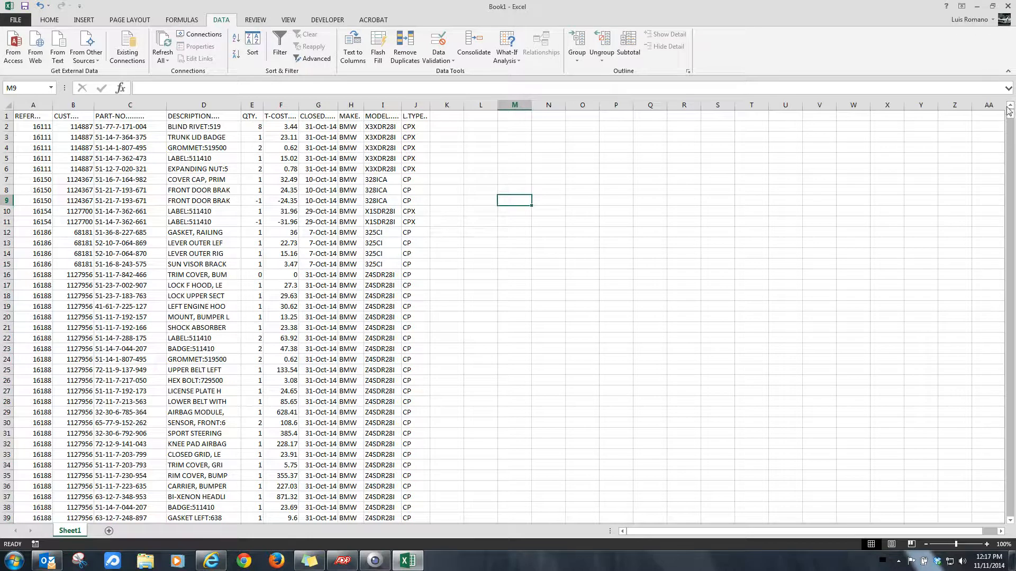
Add filters to the header row and filter the MAKE column to exclude BMW and MINI
left_click(352, 117)
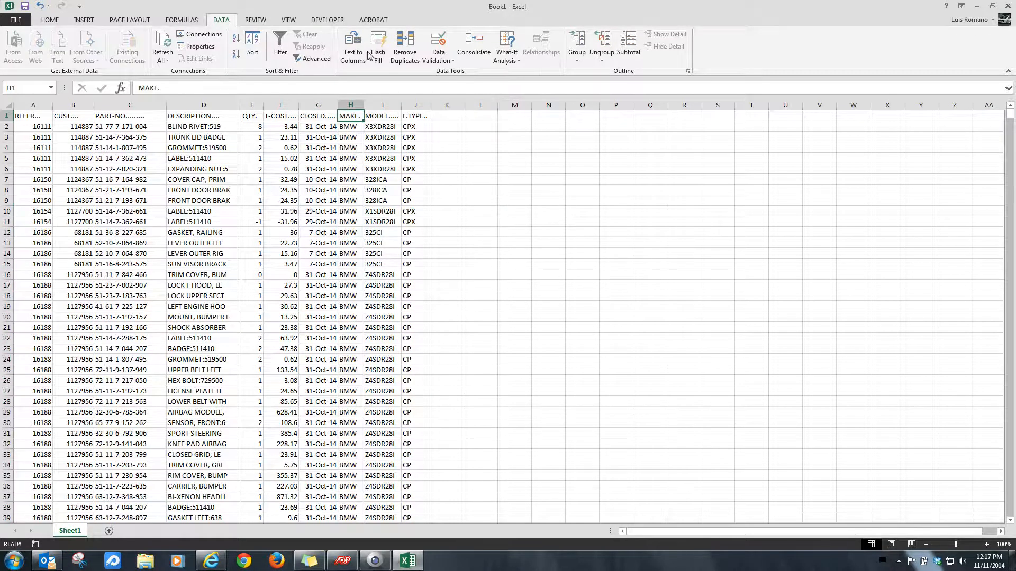
left_click(279, 45)
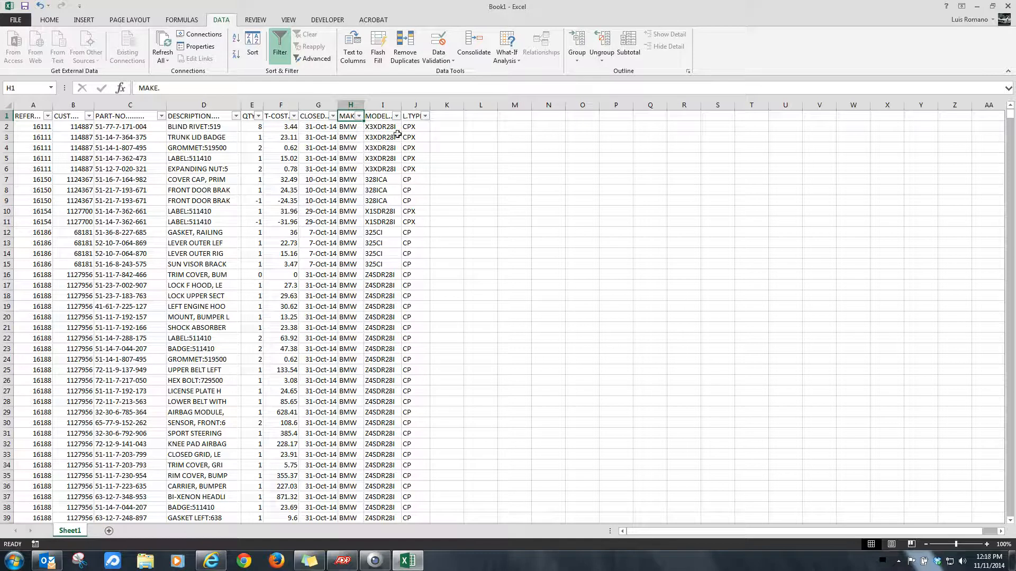
left_click(358, 115)
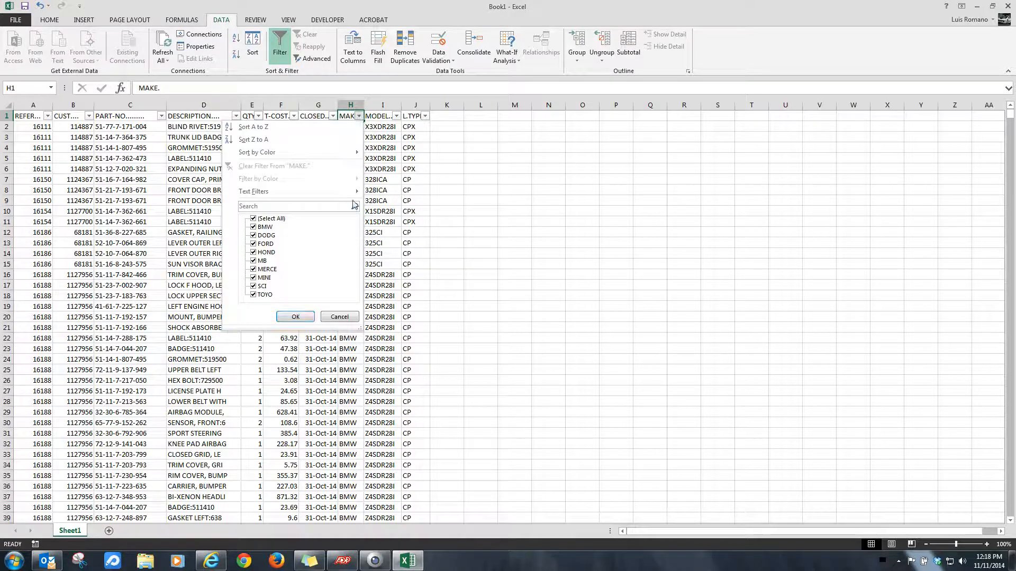
left_click(254, 227)
left_click(252, 278)
left_click(295, 316)
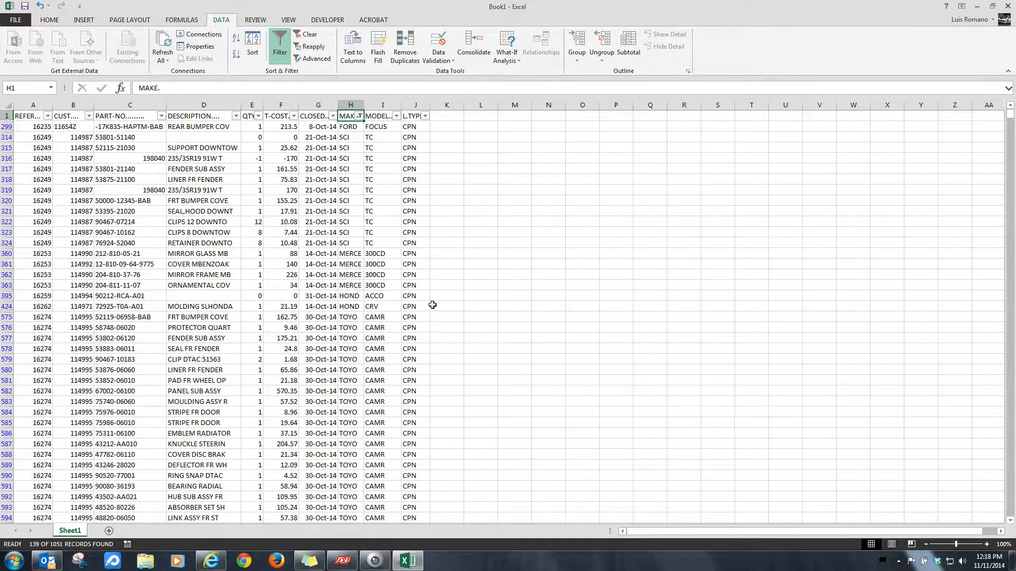
Delete the filtered data rows of all makes other than BMW and MINI, from row 299 to row 971, as entire sheet rows
left_click_drag(1010, 113, 992, 339)
left_click_drag(417, 243, 20, 127)
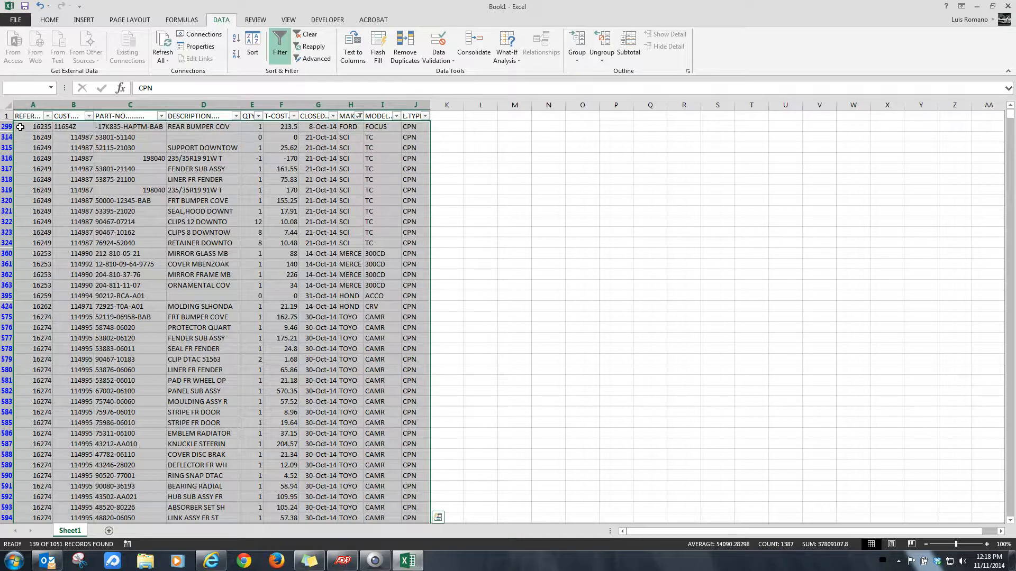
right_click(82, 149)
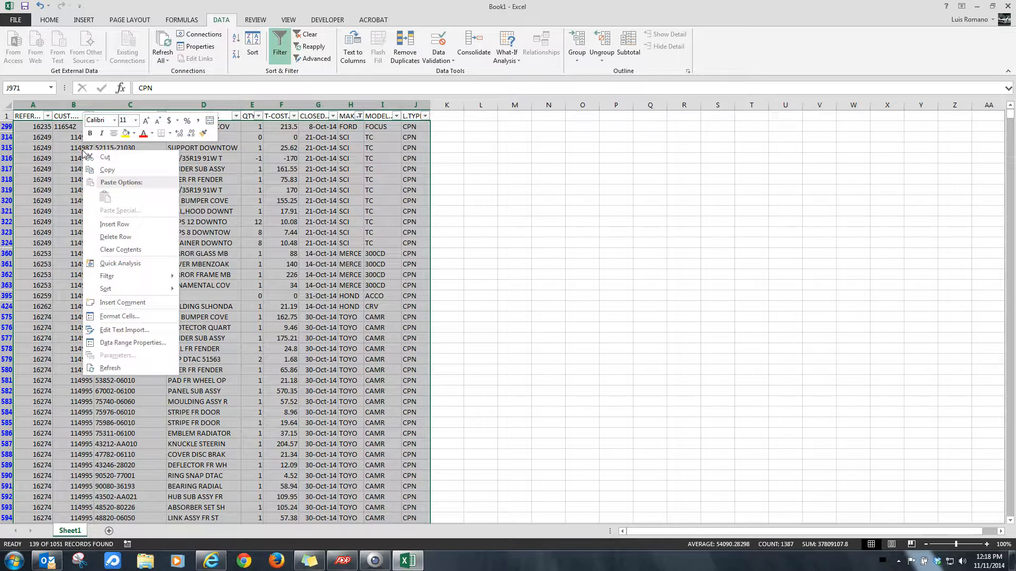
left_click(122, 239)
left_click(486, 300)
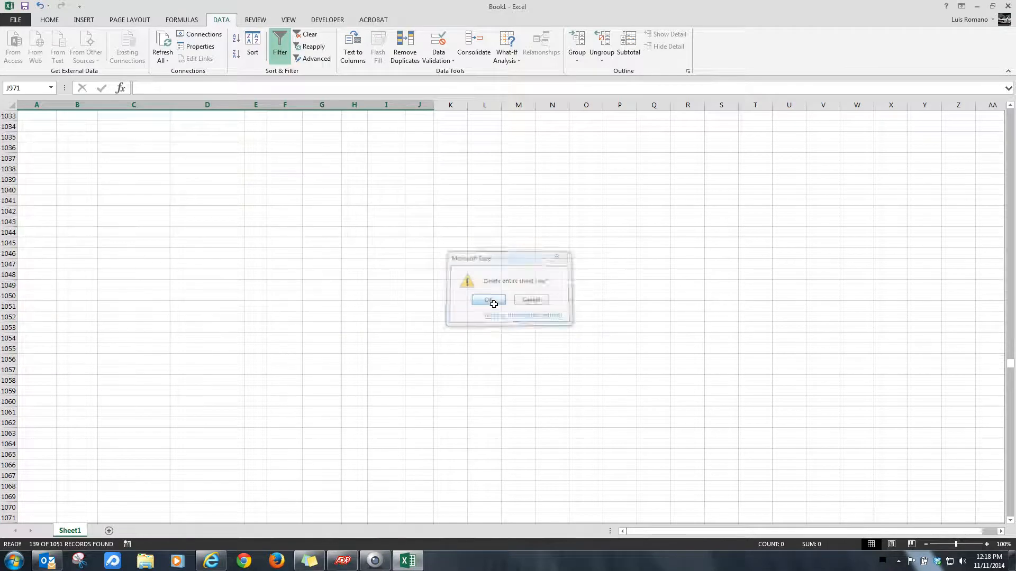
Reset the MAKE column filter to show all remaining makes
left_click_drag(1011, 348, 1012, 100)
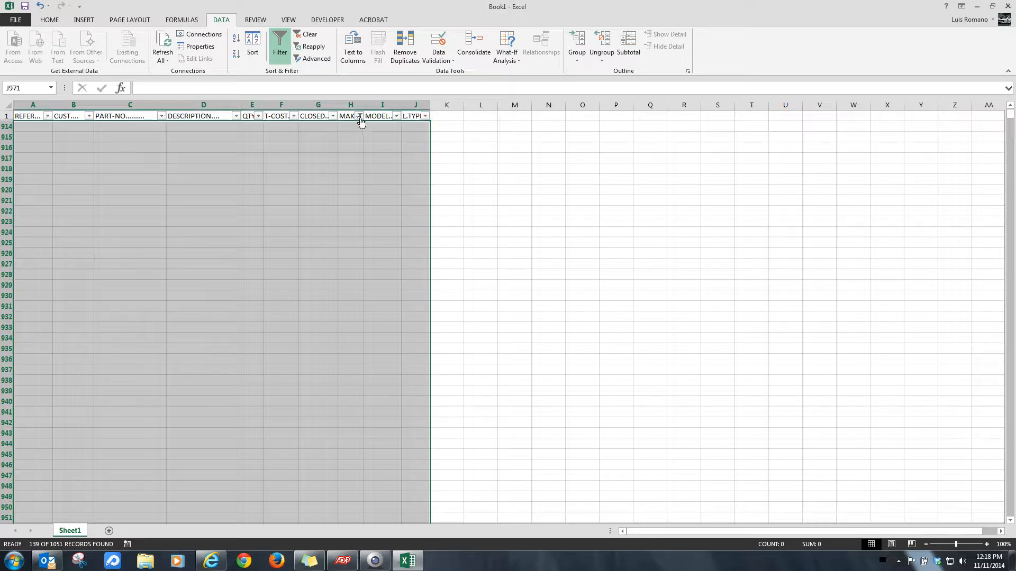
left_click(363, 122)
left_click(254, 219)
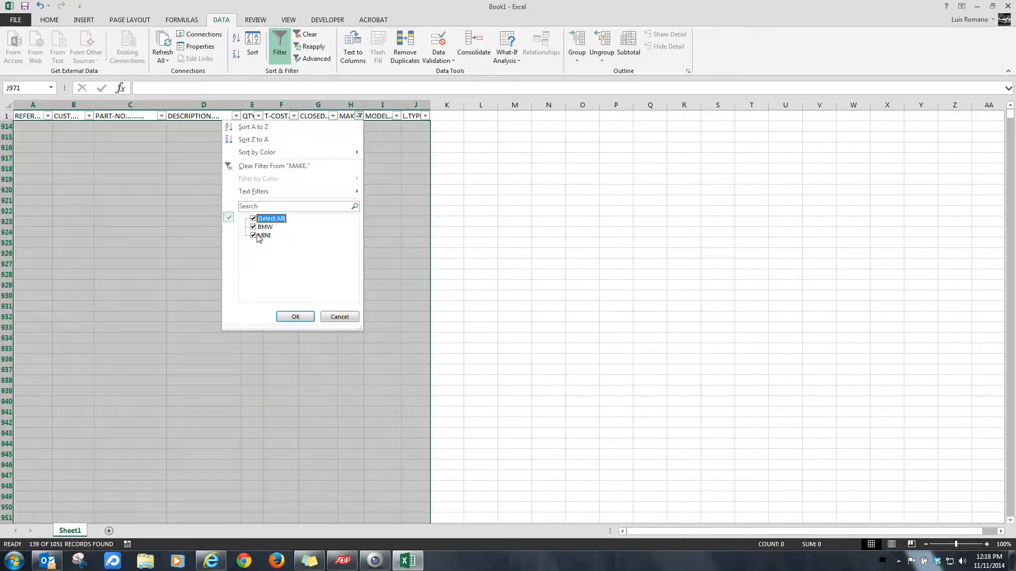
left_click(296, 317)
left_click(349, 275)
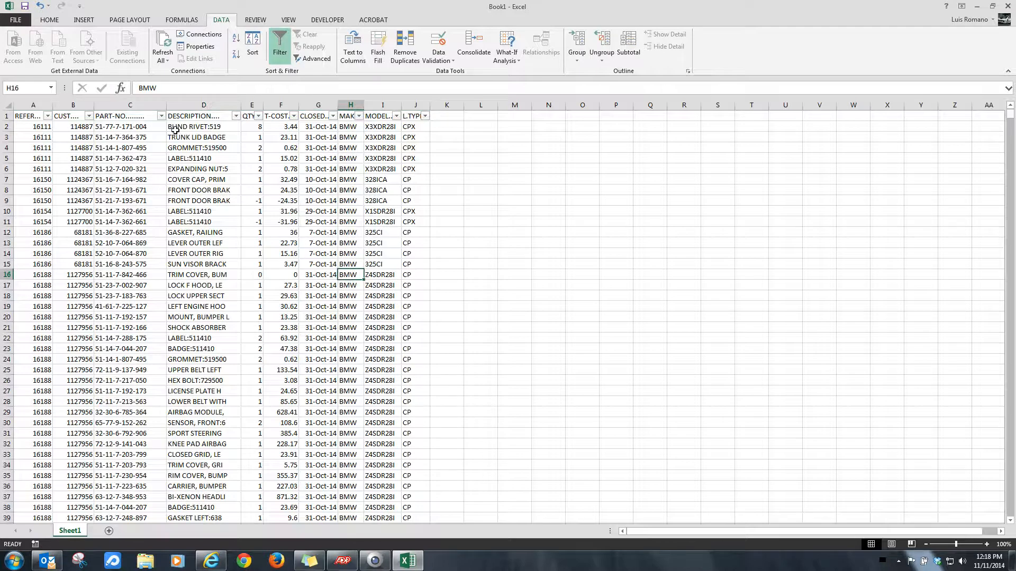
Delete row 68, the DEXTRON III ATF entry with part number DEX
scroll(133, 196, "down", 18)
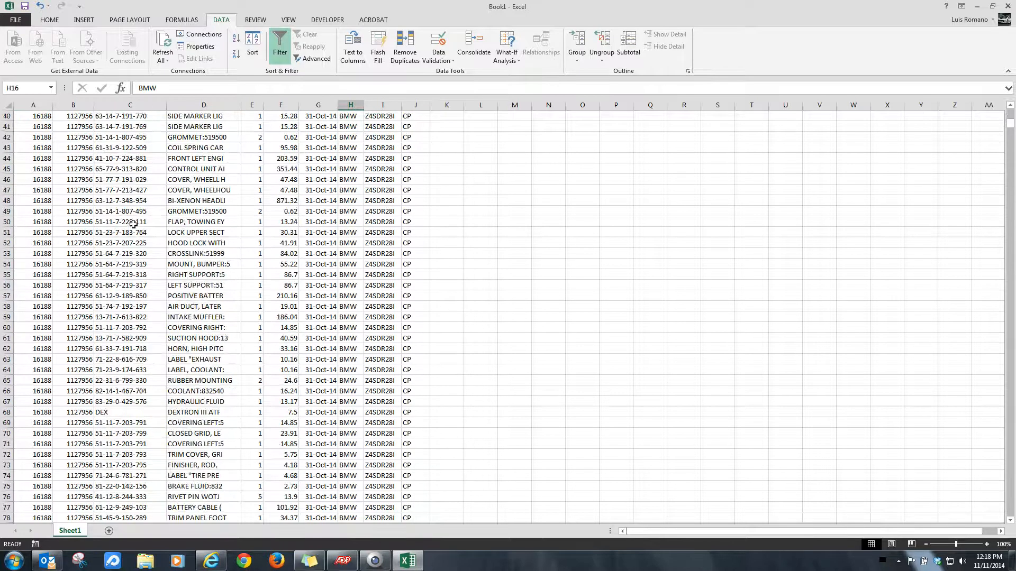
left_click(4, 253)
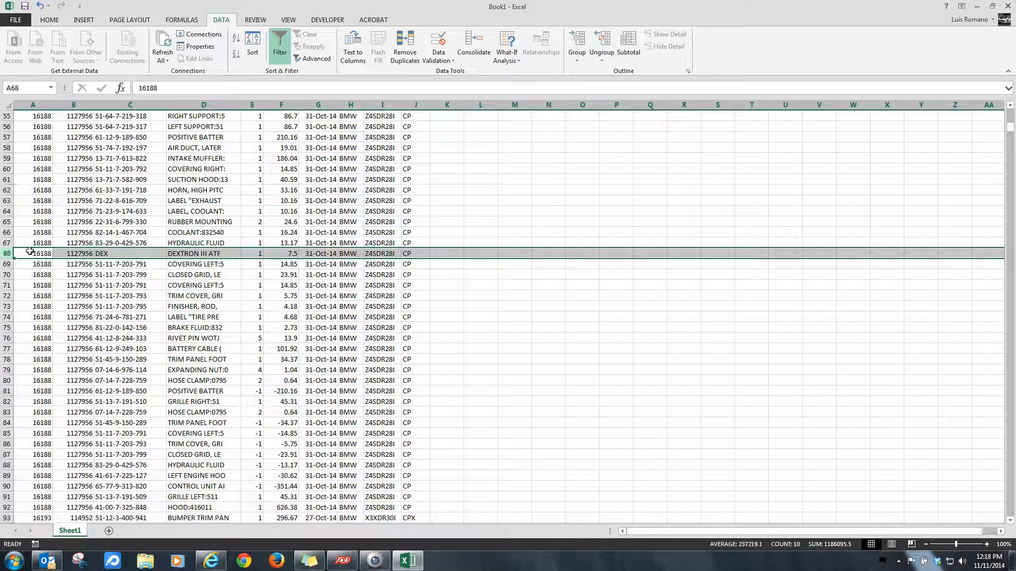
right_click(30, 253)
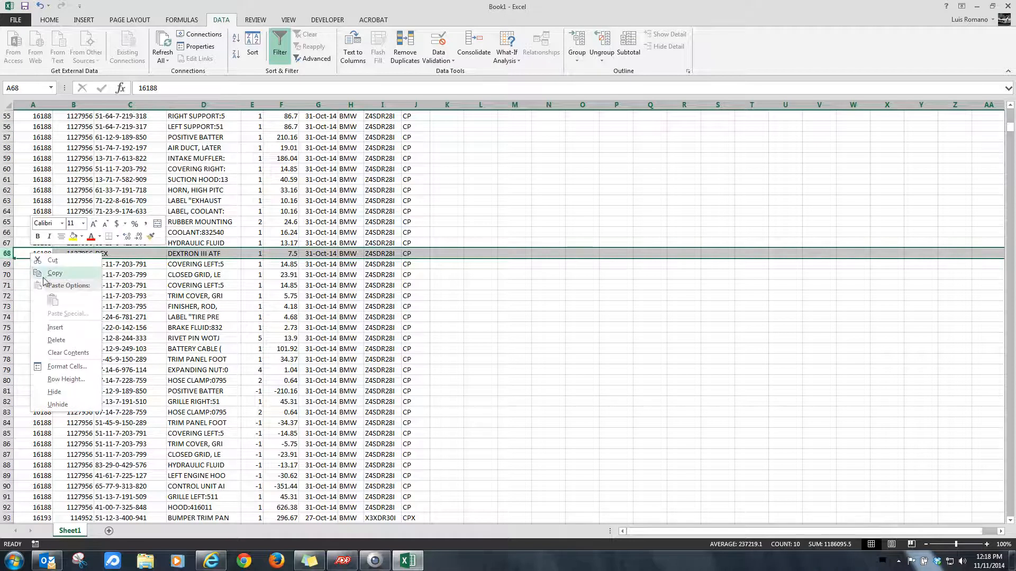
left_click(71, 339)
left_click(112, 253)
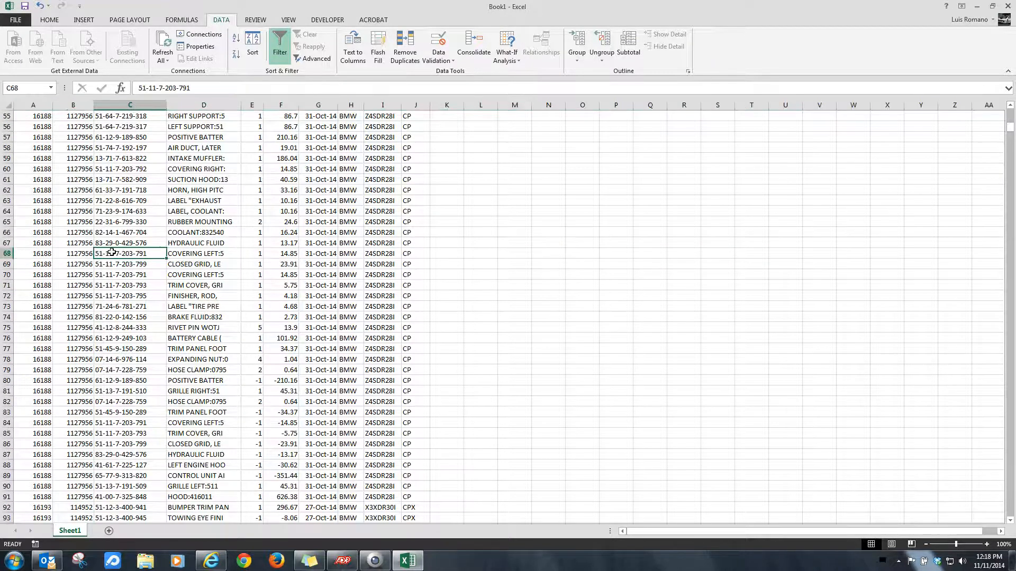
Delete rows 571 and 575, the two CONTI PREMIUM entries with part number 351230 under the MINI orders
left_click(4, 254)
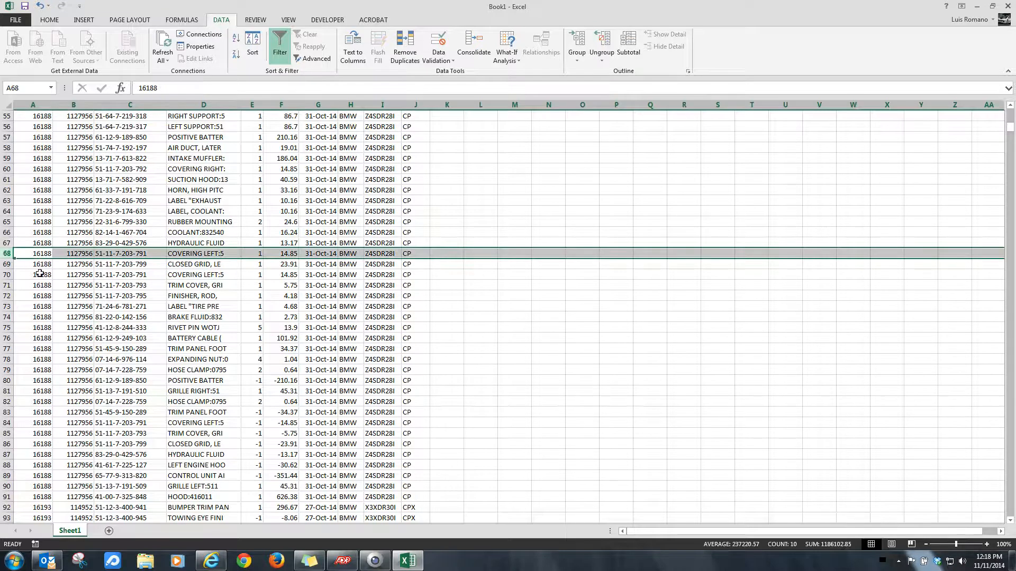
scroll(37, 272, "down", 15)
scroll(35, 270, "down", 20)
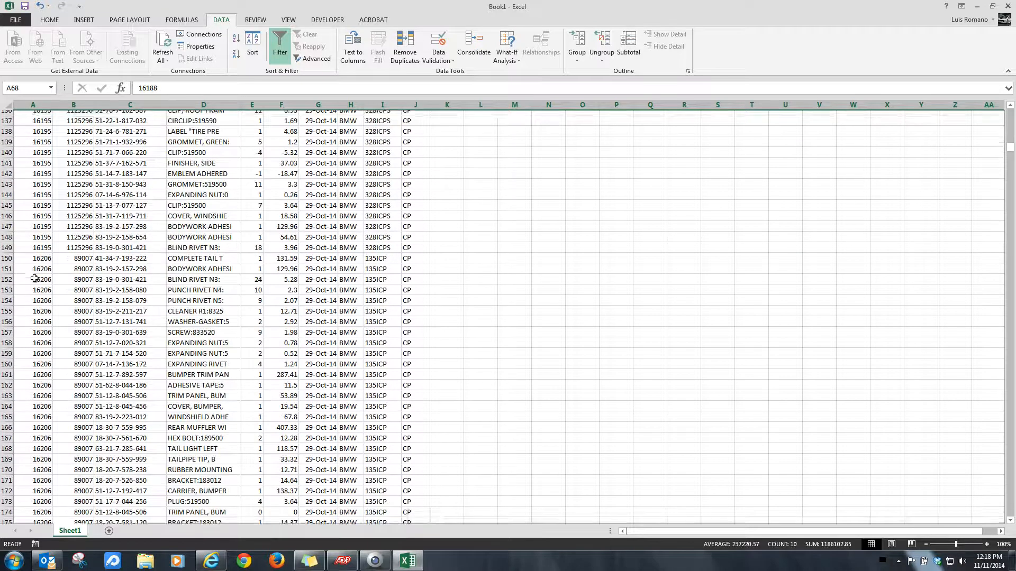
scroll(31, 282, "down", 12)
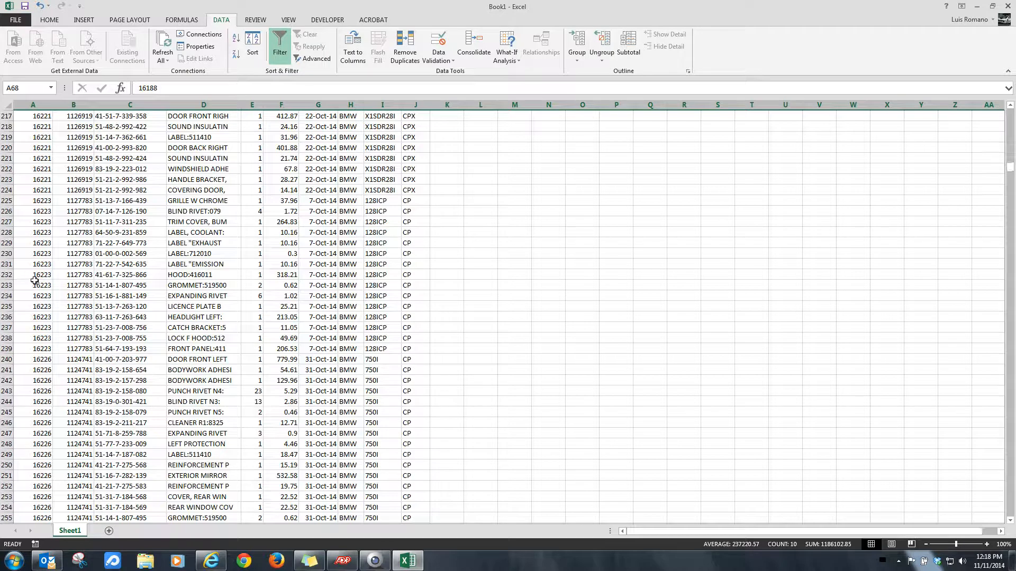
scroll(45, 290, "down", 20)
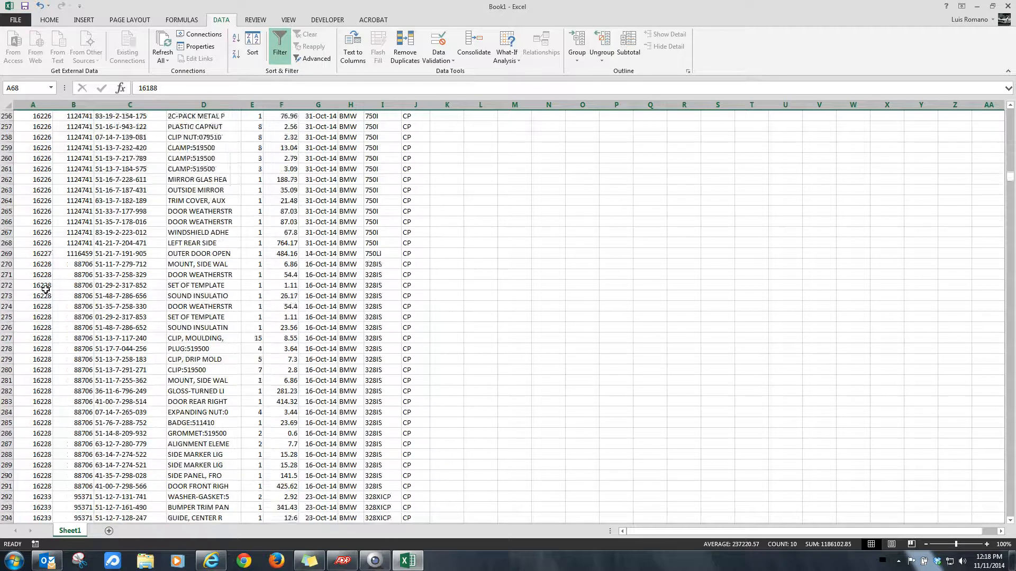
scroll(46, 294, "down", 20)
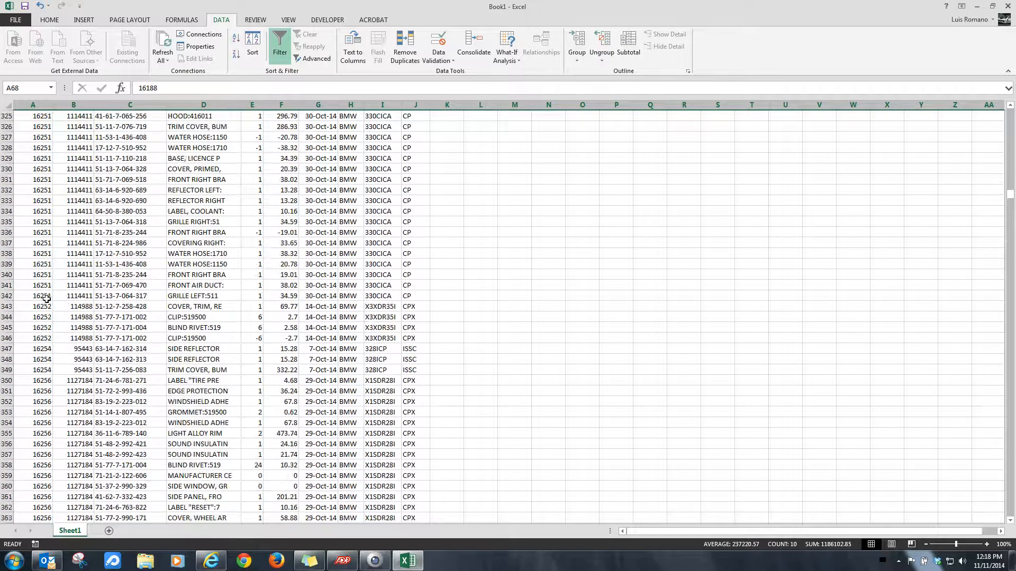
scroll(161, 309, "down", 19)
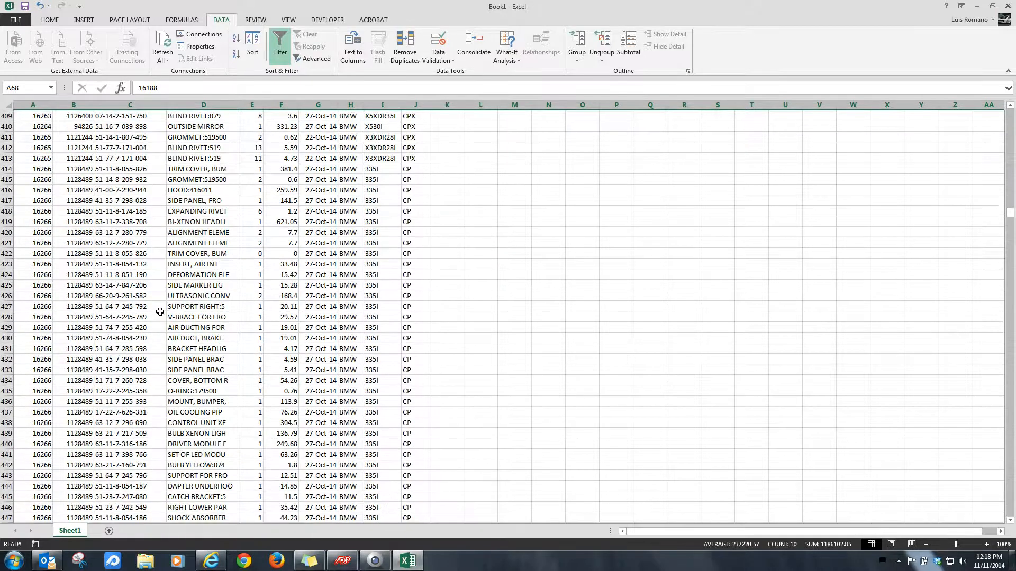
scroll(158, 319, "down", 20)
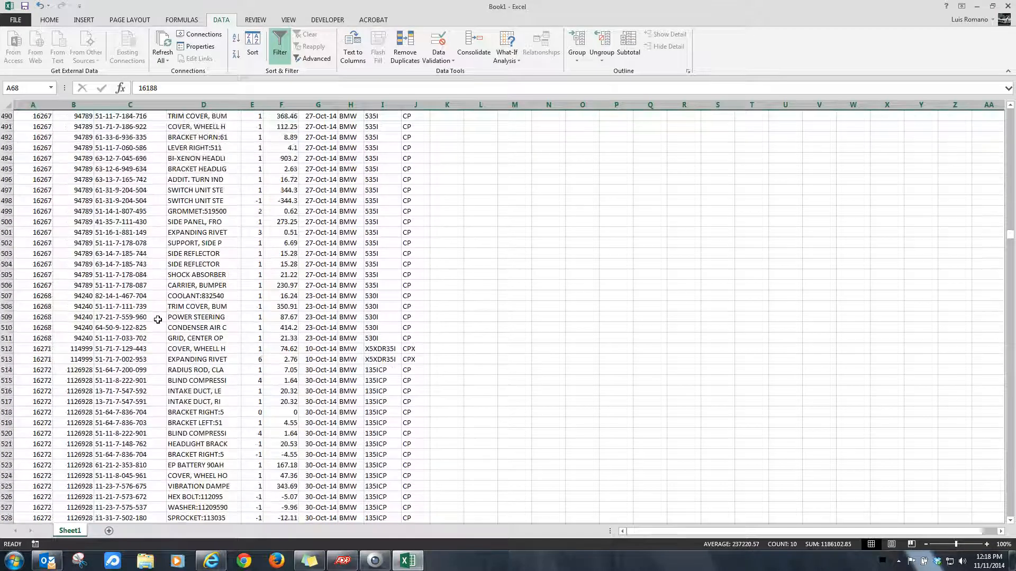
scroll(157, 325, "down", 5)
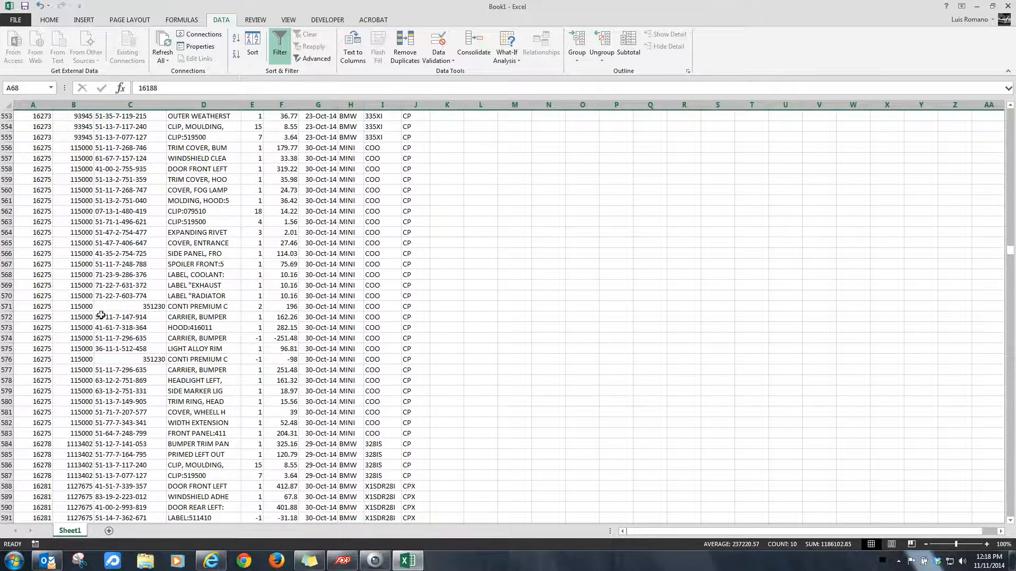
left_click(7, 253)
left_click(6, 306)
right_click(7, 307)
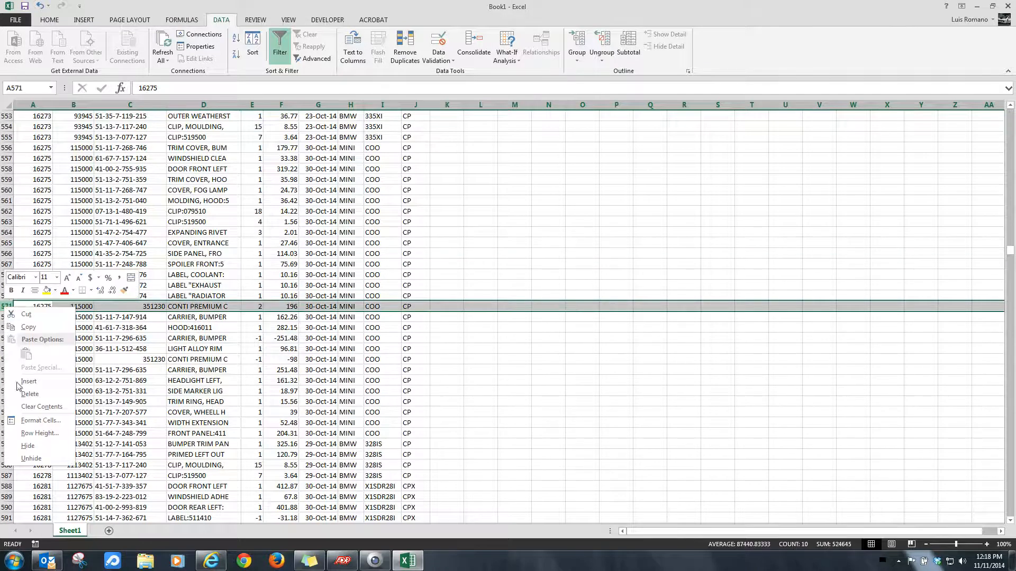
left_click(30, 394)
left_click(7, 349)
right_click(6, 348)
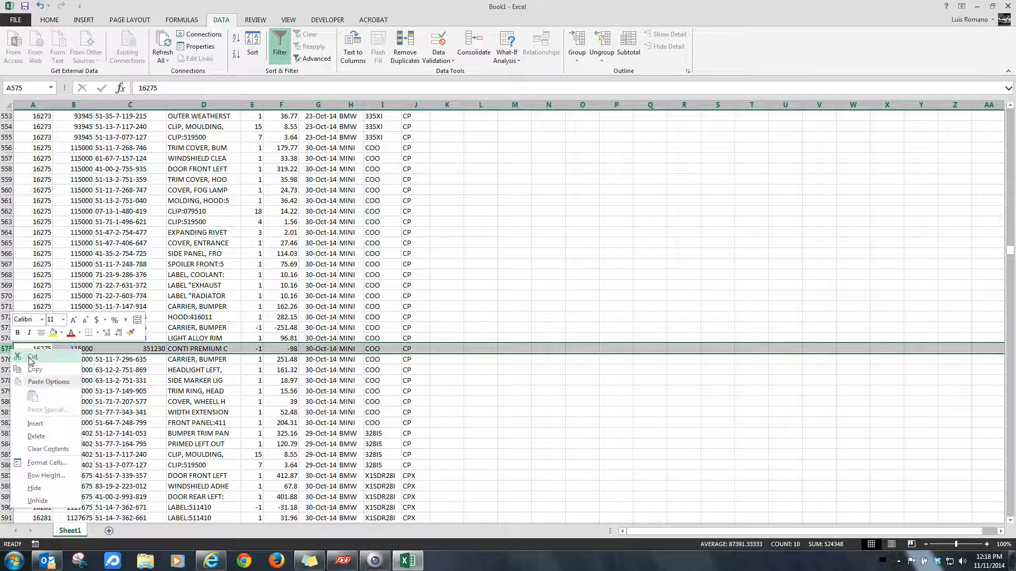
left_click(30, 438)
Total the T-COST column with AutoSum in cell F911, below the last data row
scroll(136, 329, "down", 7)
scroll(137, 330, "down", 20)
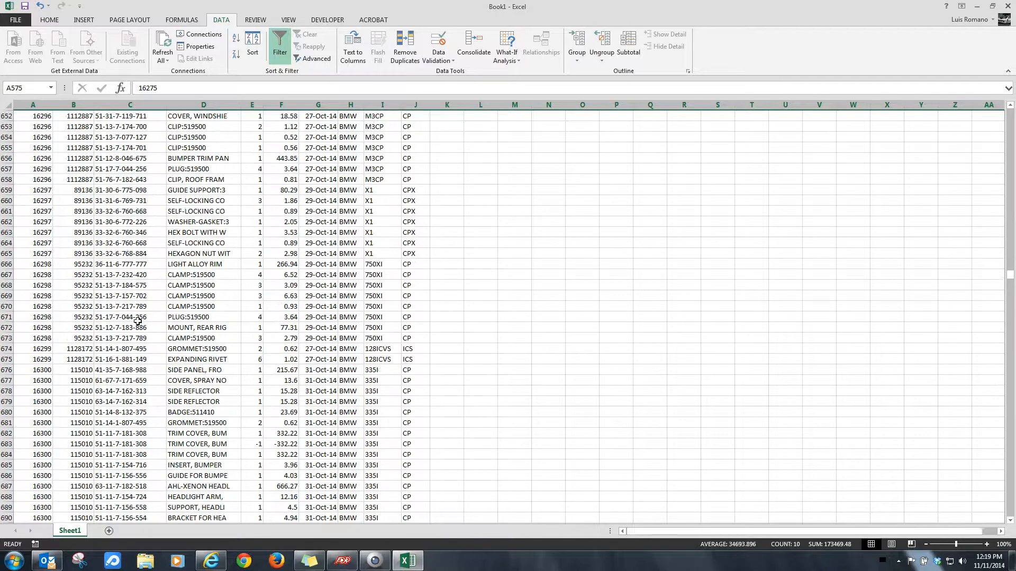
scroll(131, 324, "down", 20)
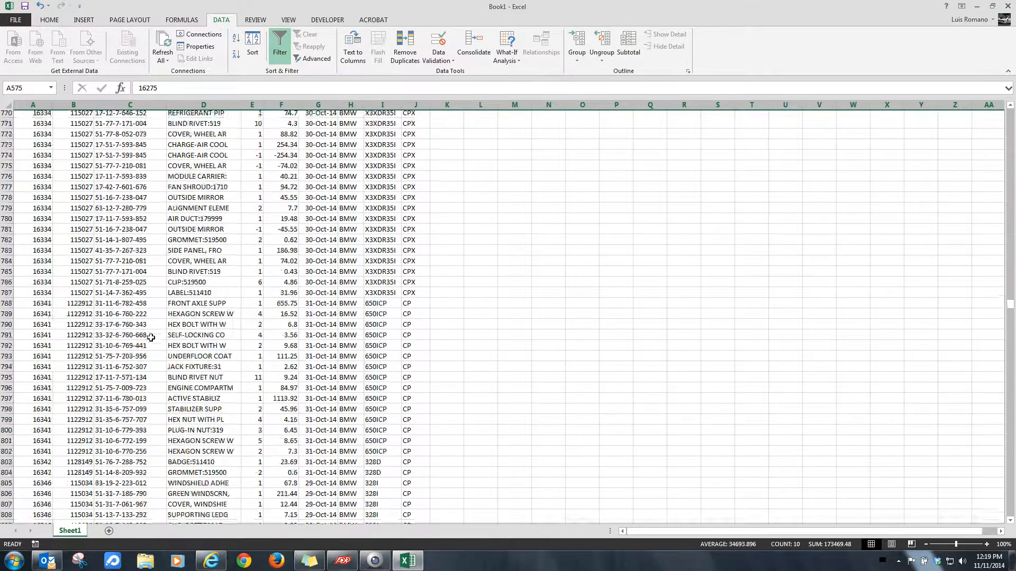
scroll(152, 342, "down", 18)
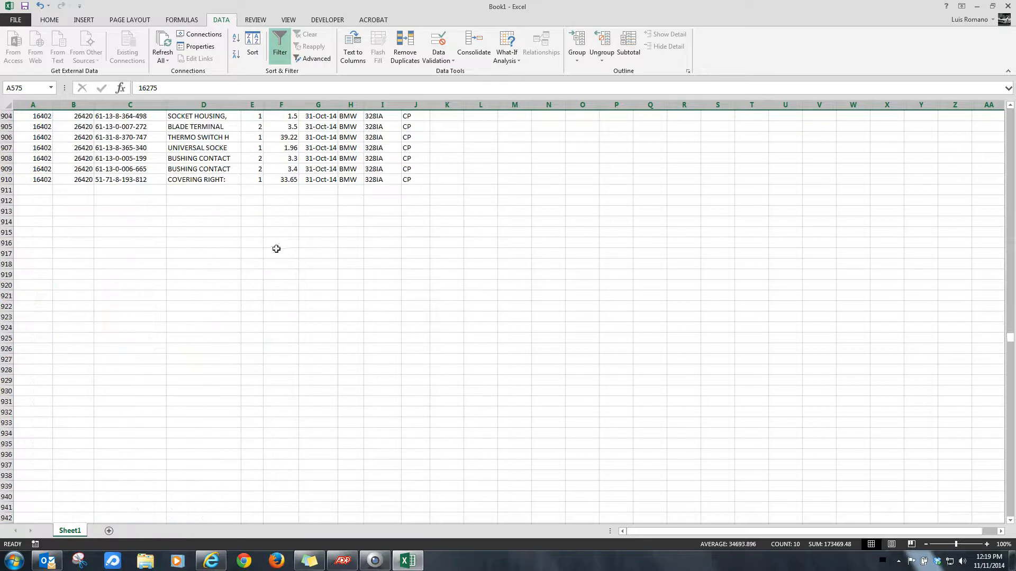
left_click(286, 189)
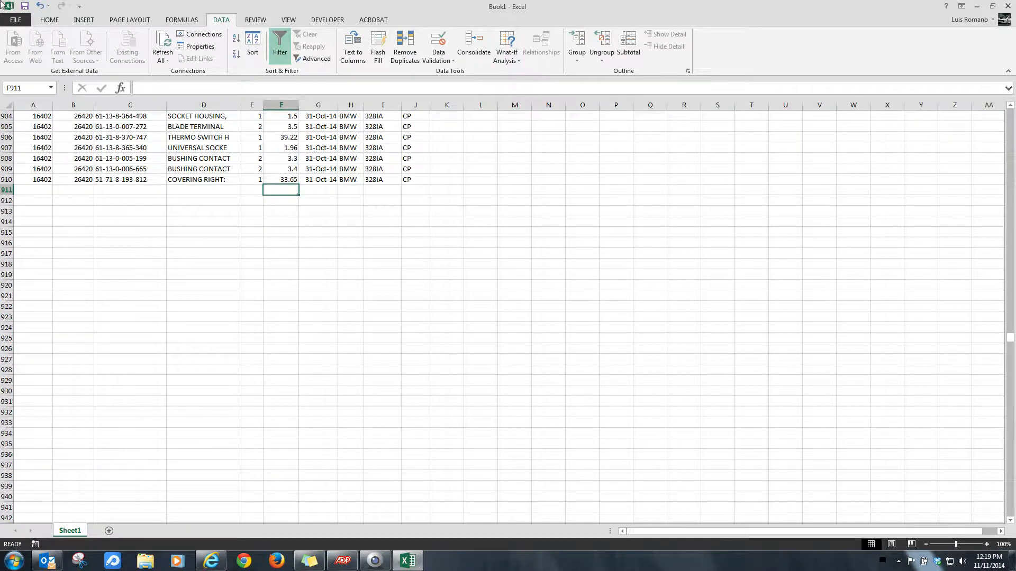
left_click(50, 21)
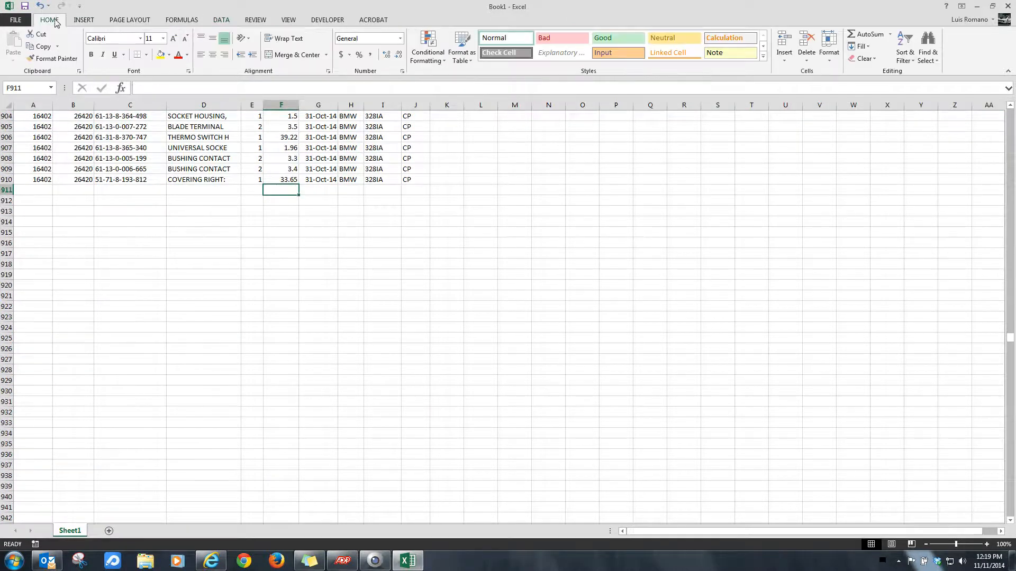
left_click(866, 35)
key("Return")
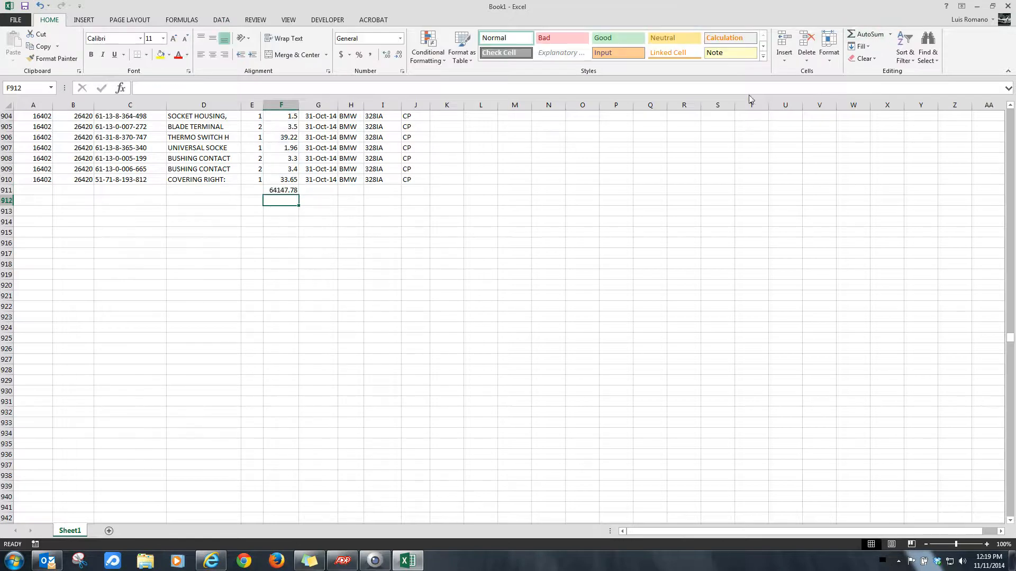
Share the workbook by email as an attachment to a new message
left_click(16, 19)
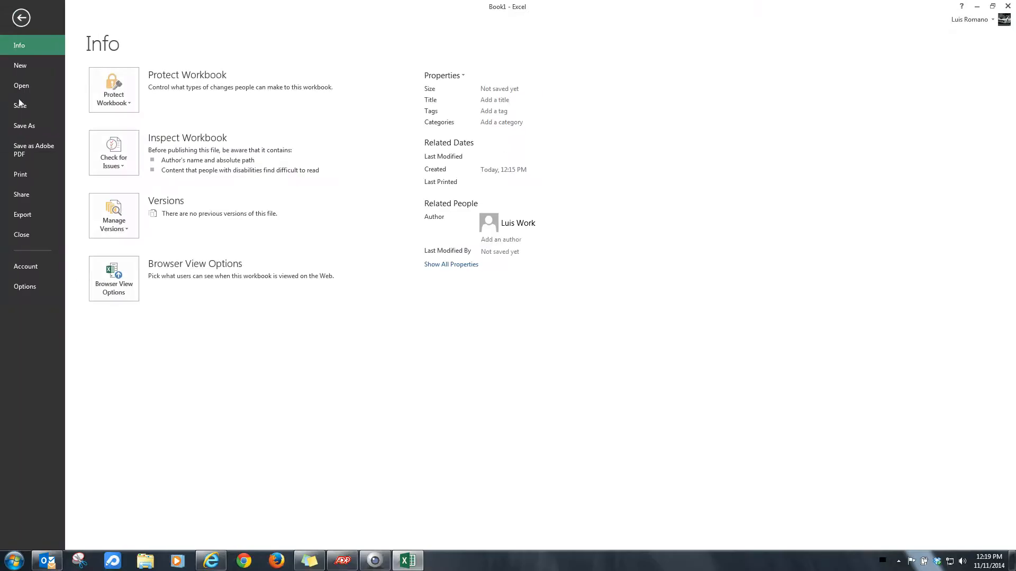
left_click(36, 189)
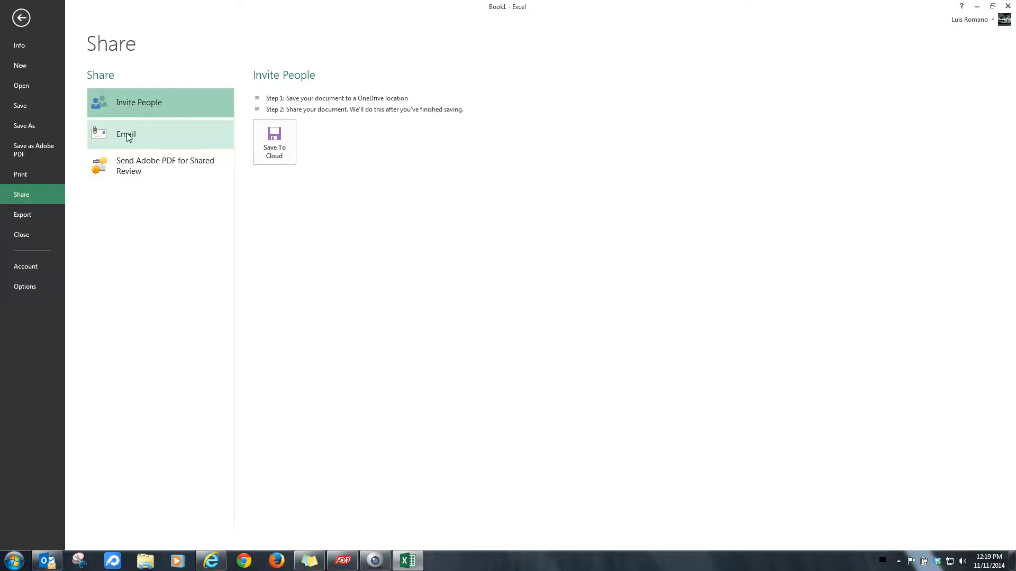
left_click(129, 136)
left_click(280, 116)
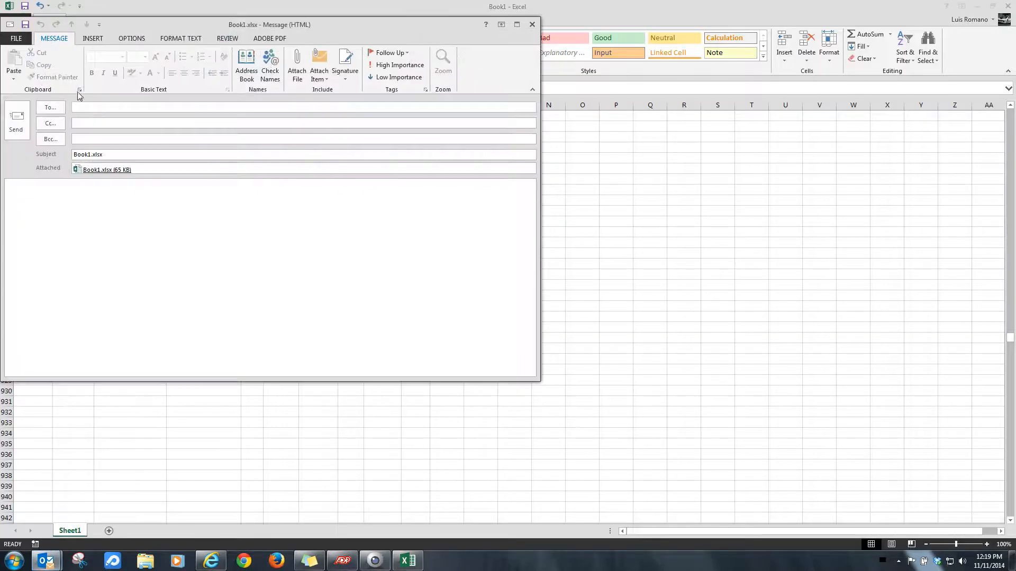
Address the message by entering the recipient's e-mail in To and the copied contact's first name in Cc, and start the message body
type("FR")
left_click(92, 118)
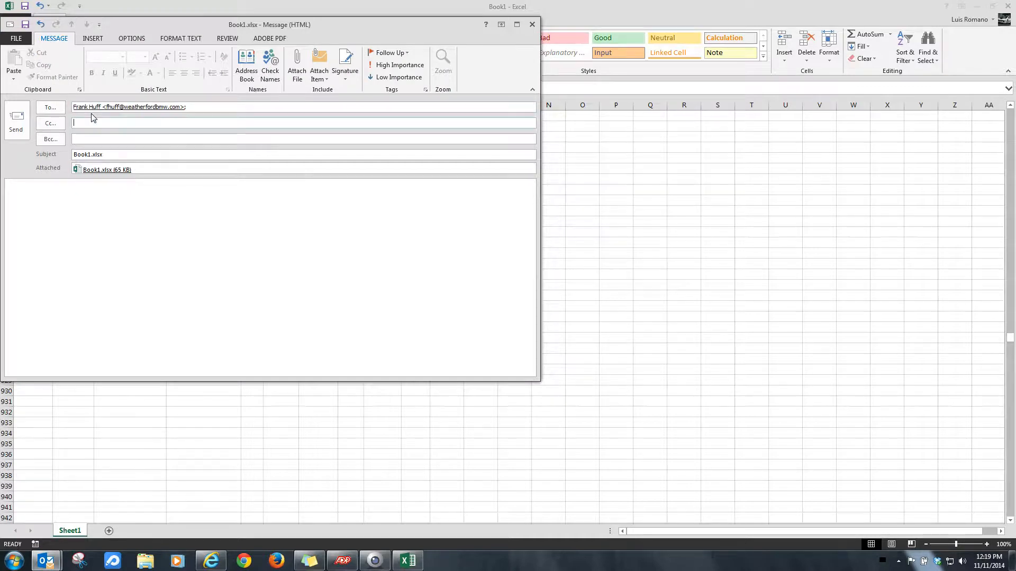
type("LUIS")
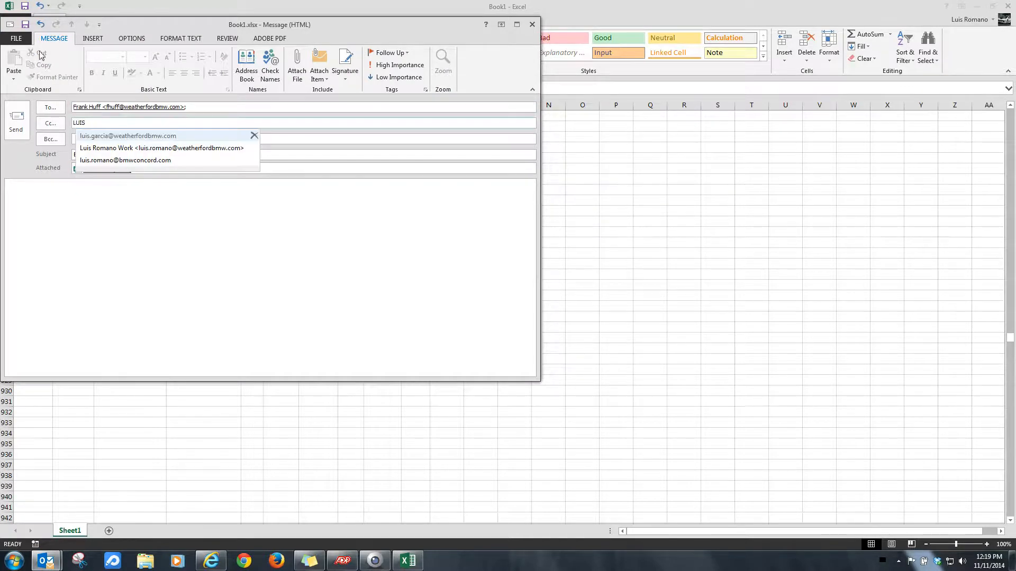
left_click(47, 228)
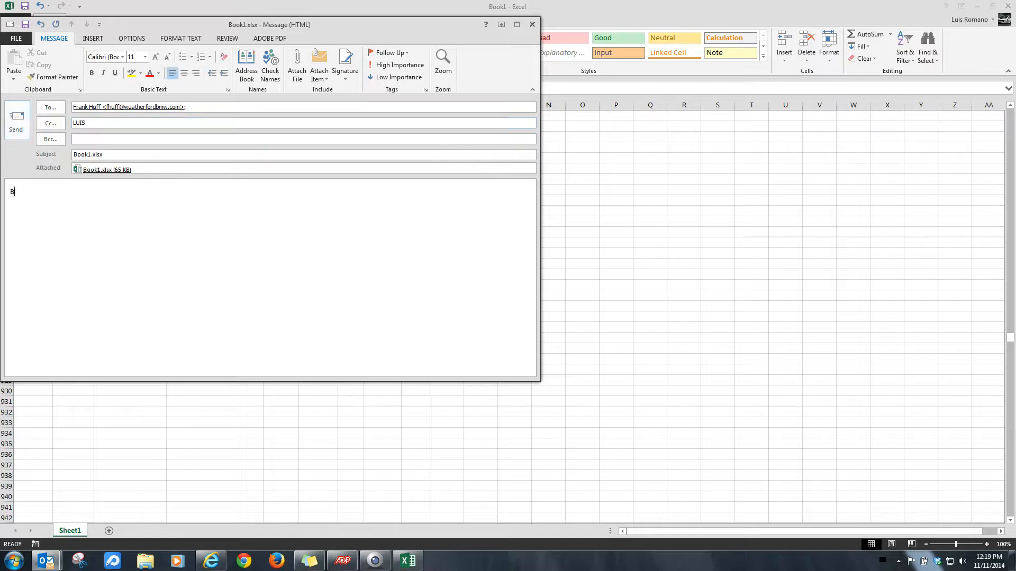